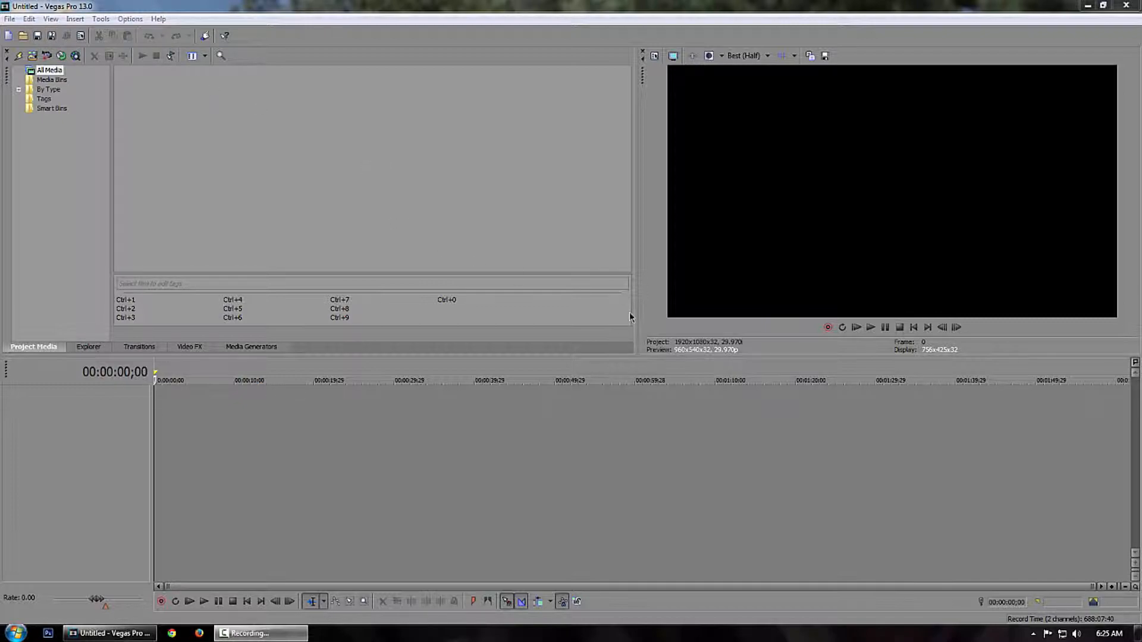
Open the Vegas folder inside My Videos in the XPS user folder, enlarging the file window along the way
click(16, 633)
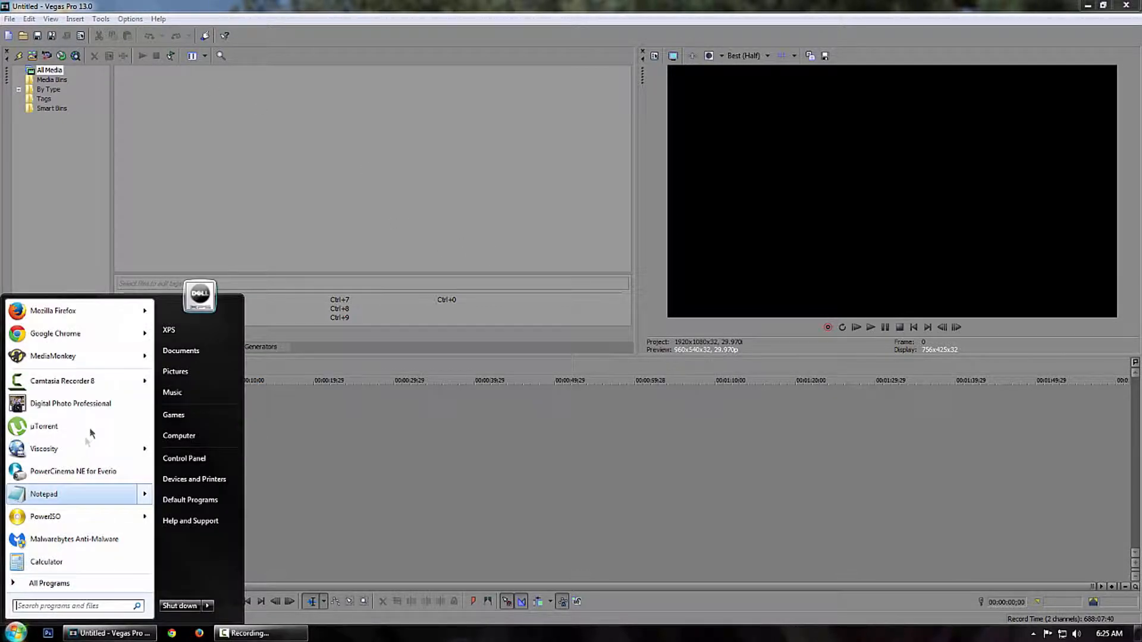
click(171, 330)
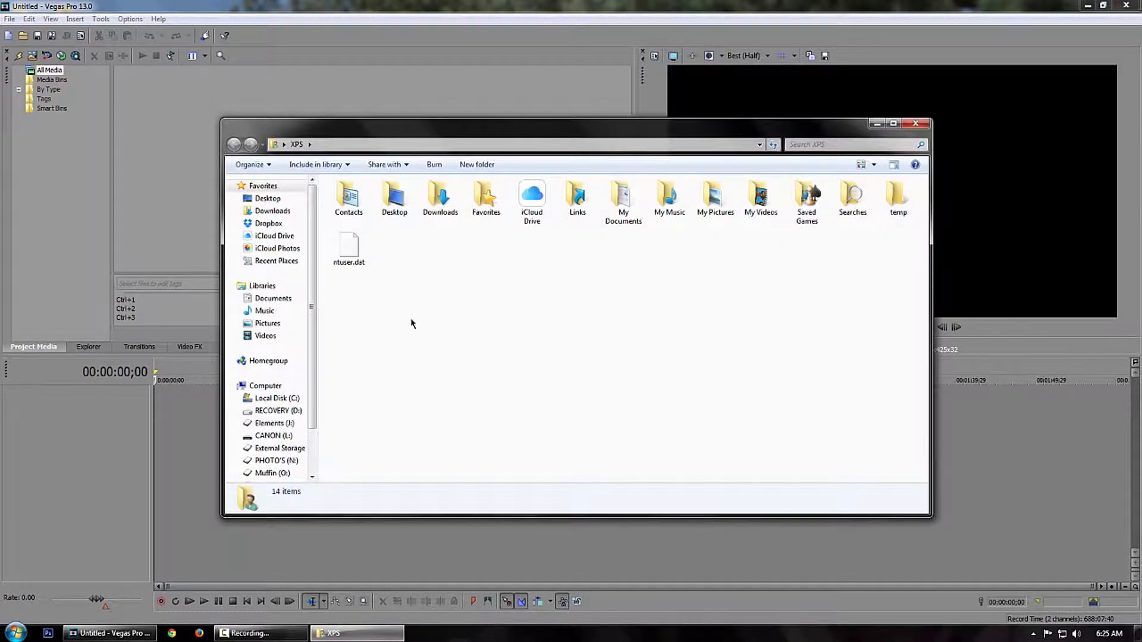
drag(931, 516, 1071, 461)
drag(729, 133, 675, 109)
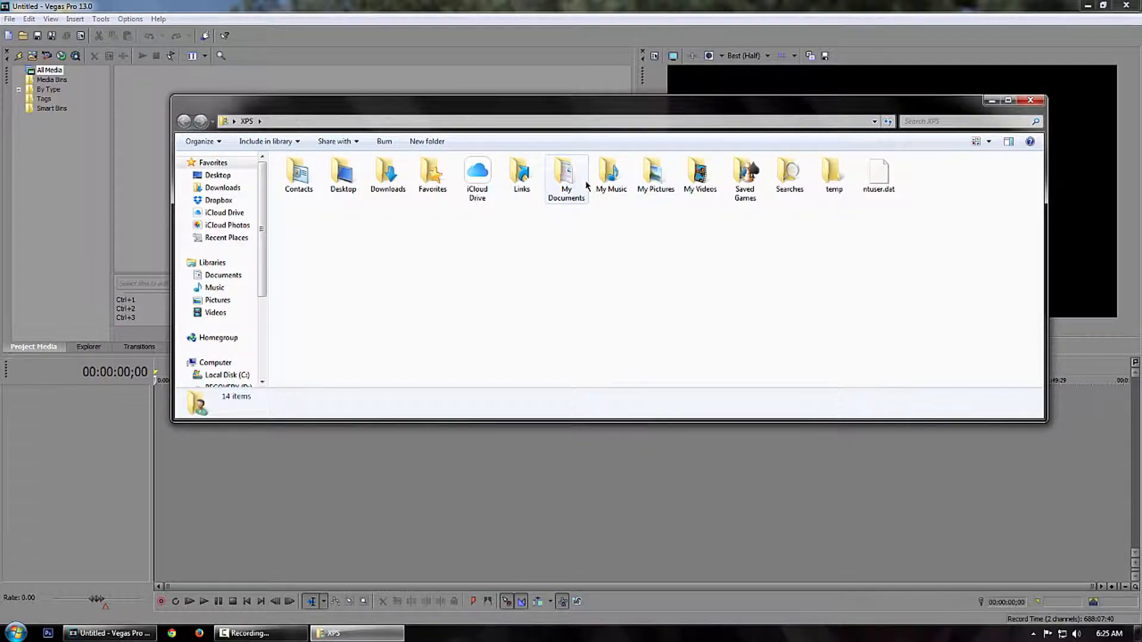
double_click(701, 181)
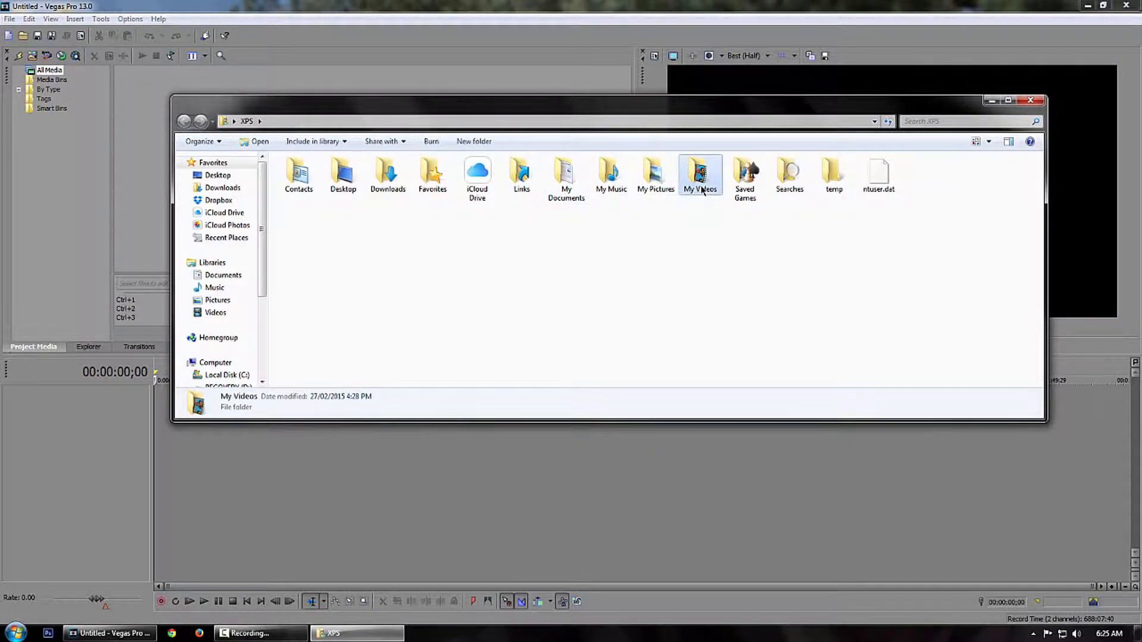
double_click(306, 187)
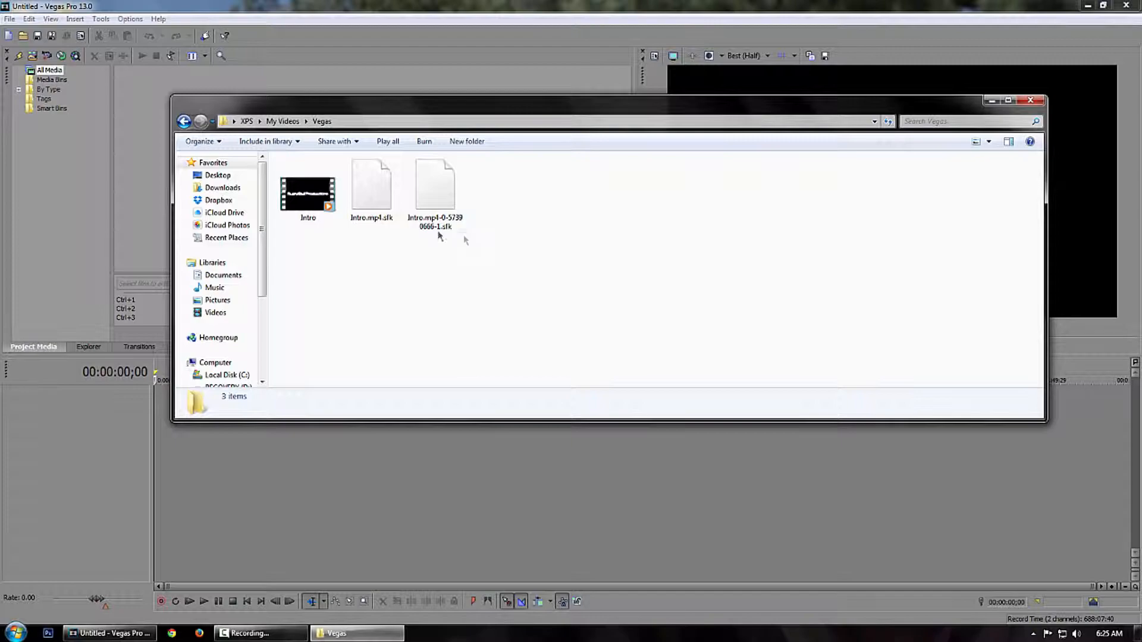
click(389, 218)
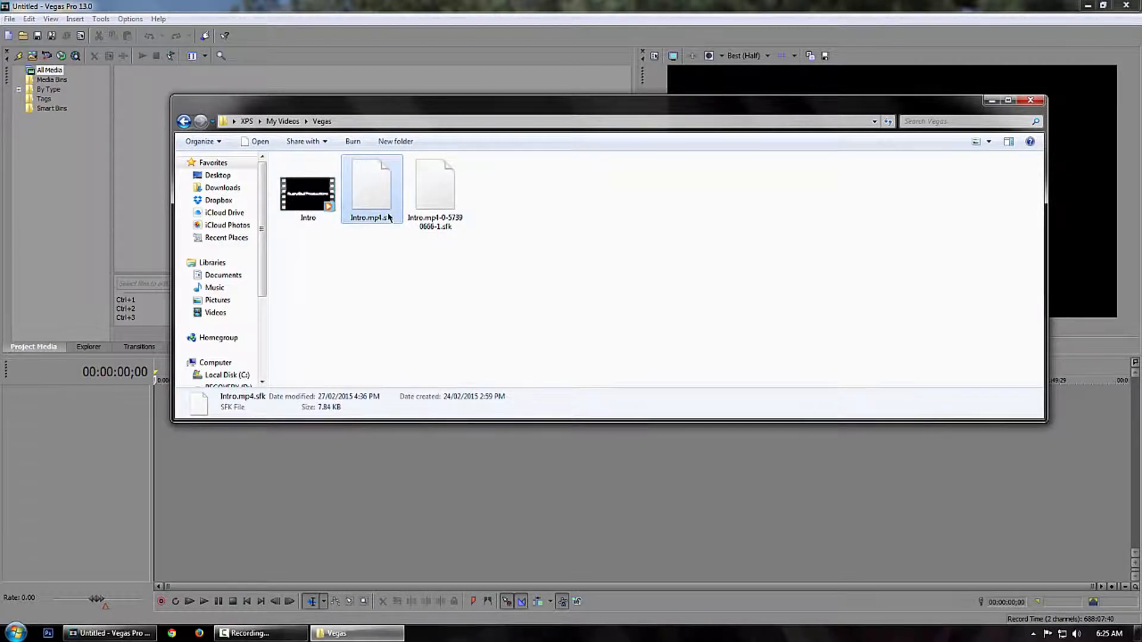
key(shift+Right)
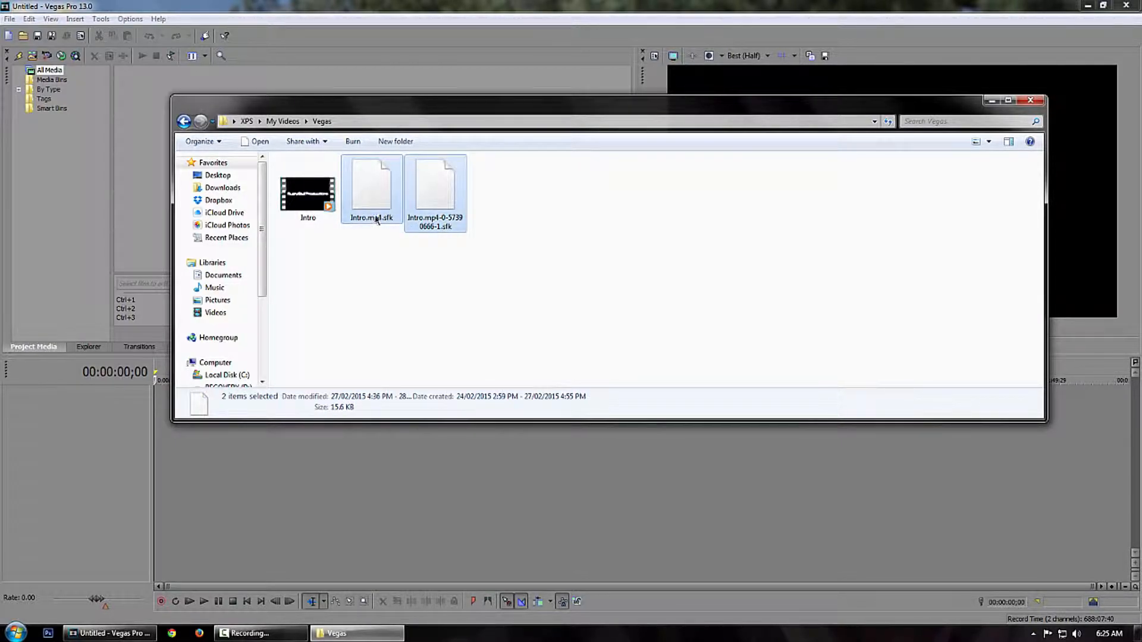
right_click(364, 184)
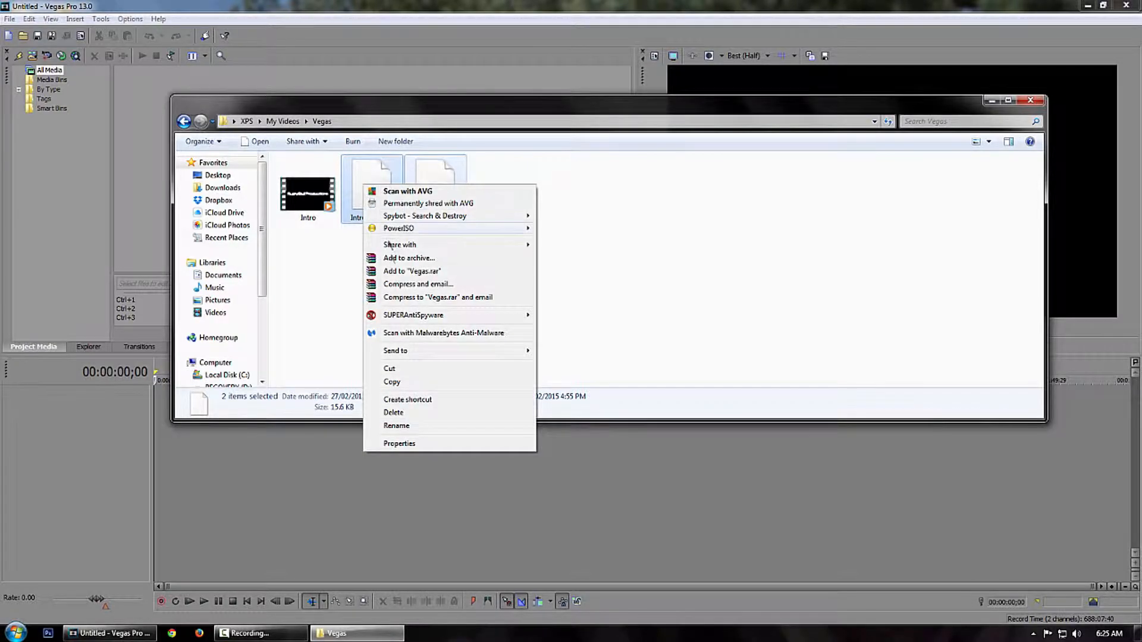
click(392, 412)
key(Return)
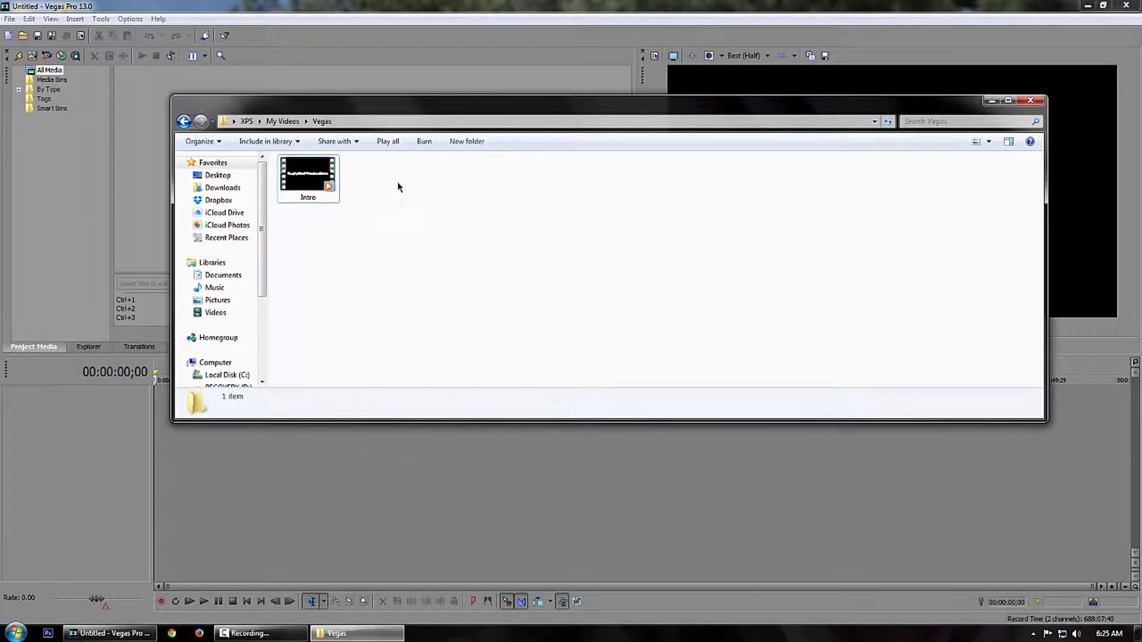
Import the Intro video from the Vegas folder into the Vegas Pro project media
drag(448, 108, 393, 232)
click(462, 116)
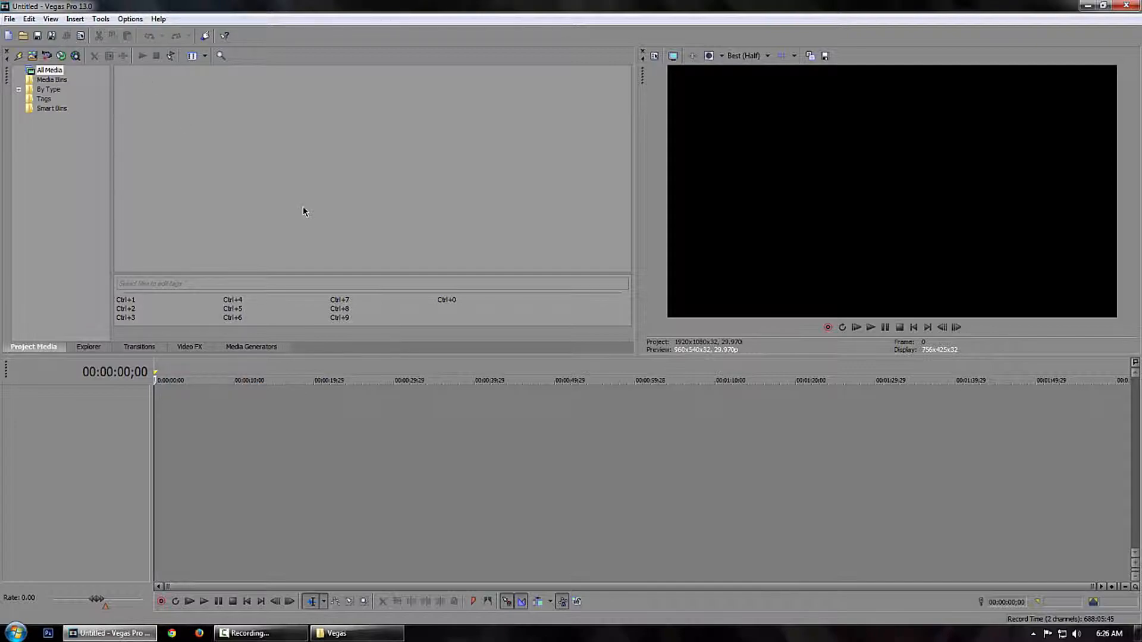
click(355, 633)
drag(298, 325, 318, 168)
click(509, 154)
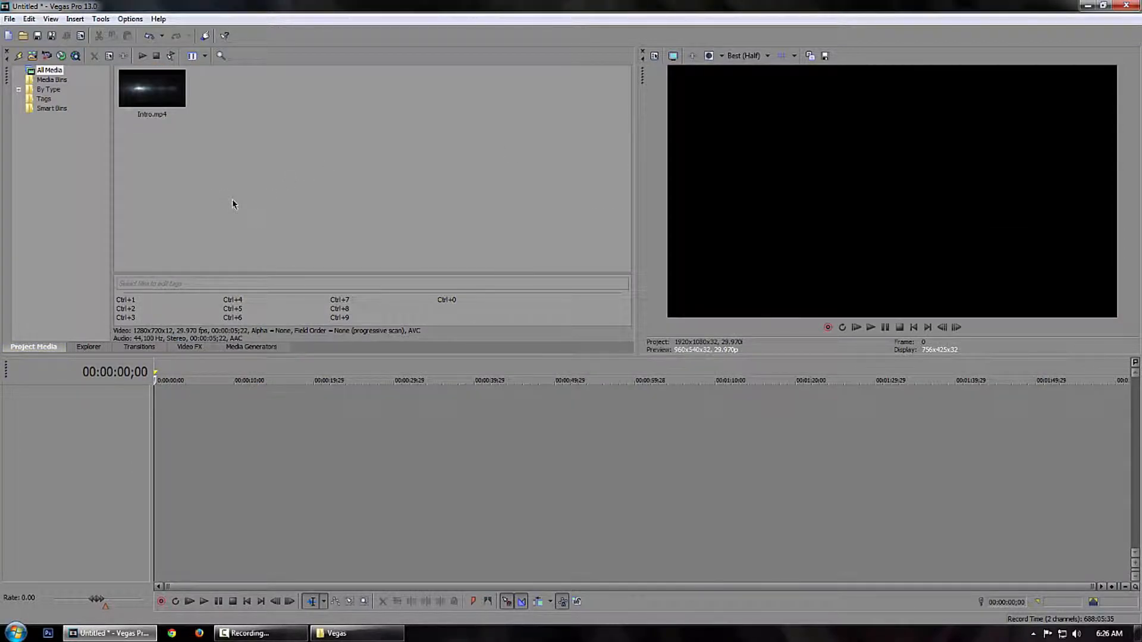
Place Intro.mp4 at the start of the timeline and set the project video settings to match it
drag(141, 95, 161, 408)
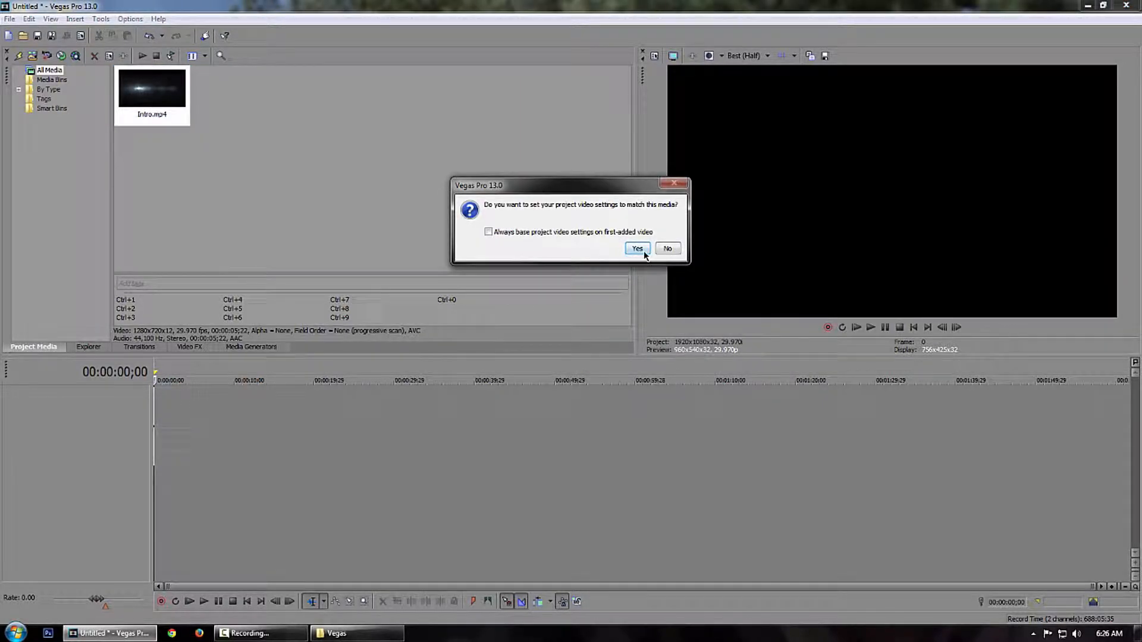
click(636, 248)
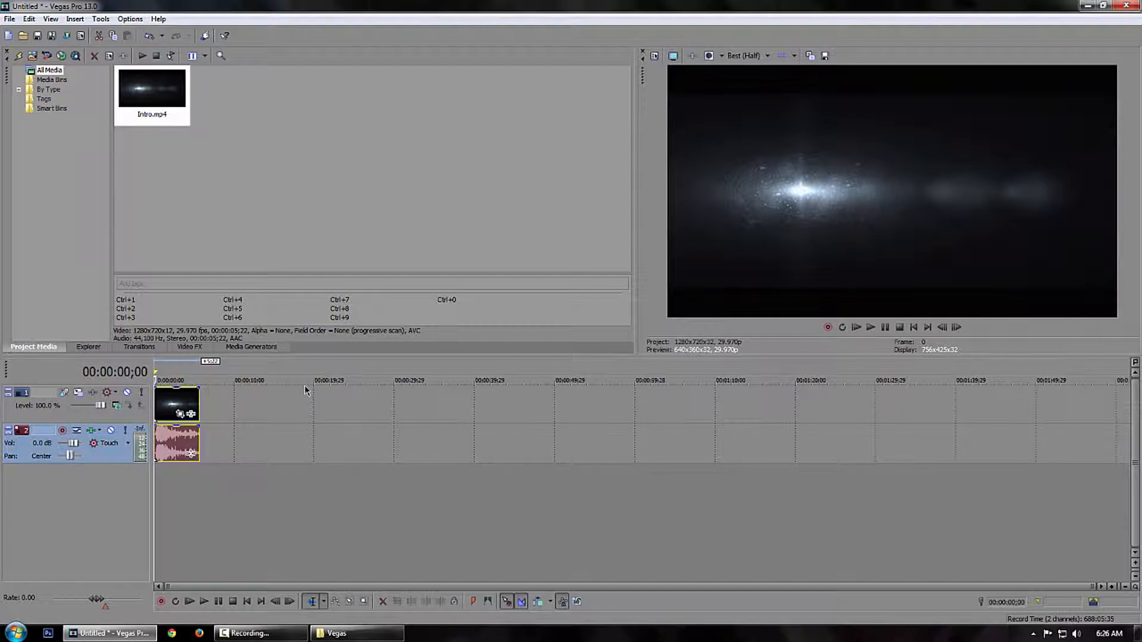
Open the Render As settings and list all output formats instead of favorites only, with the MainConcept AVC/AAC group collapsed
click(9, 19)
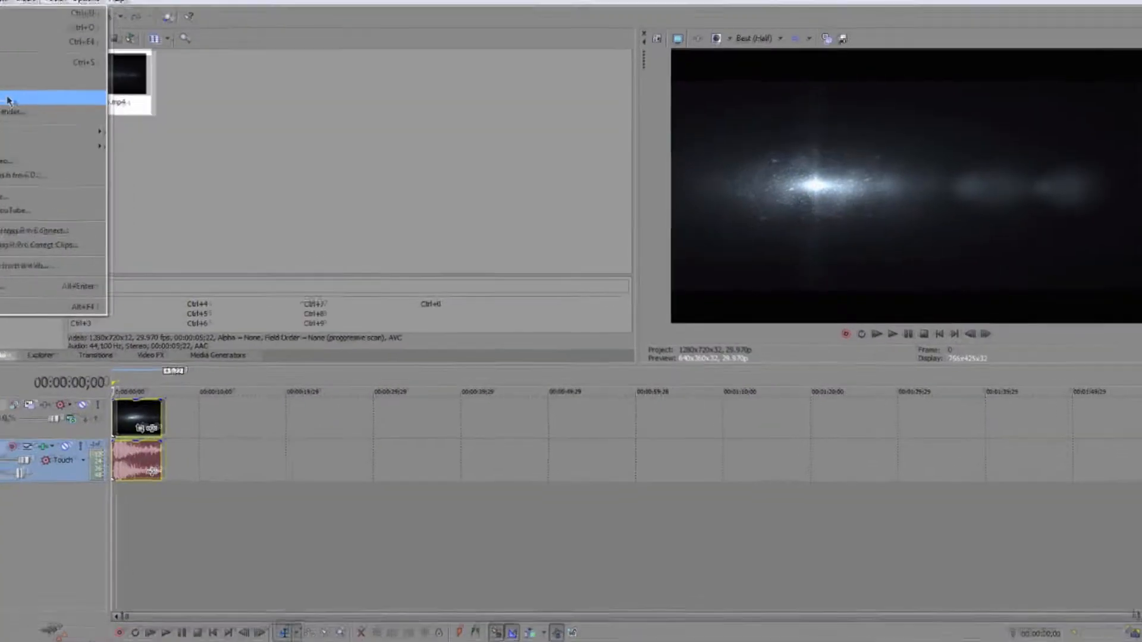
click(8, 100)
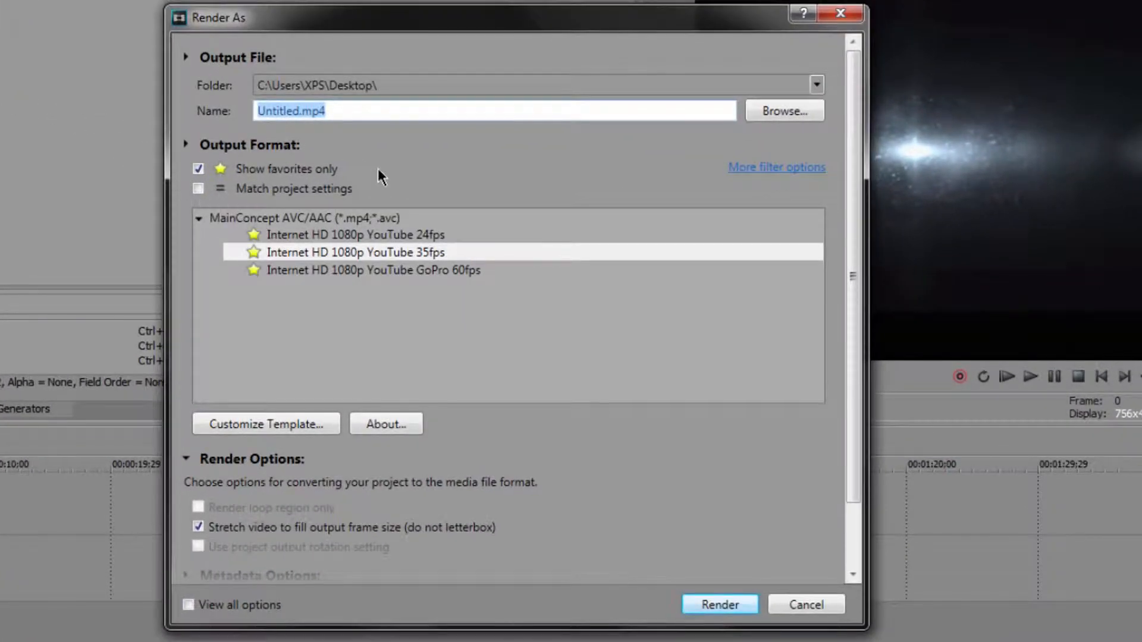
click(198, 170)
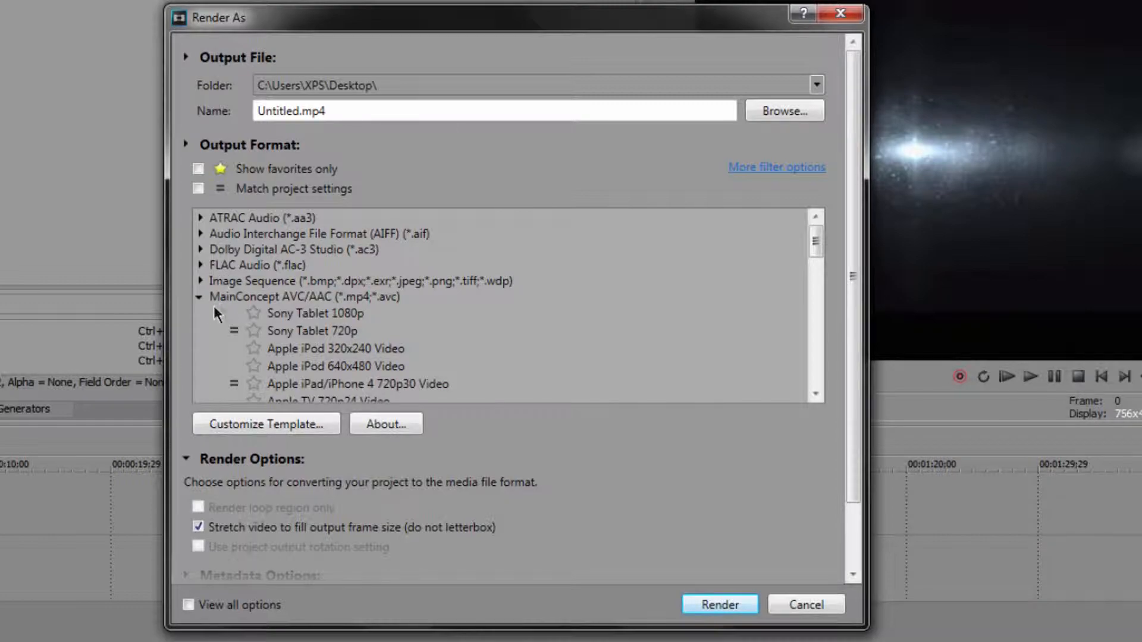
click(200, 298)
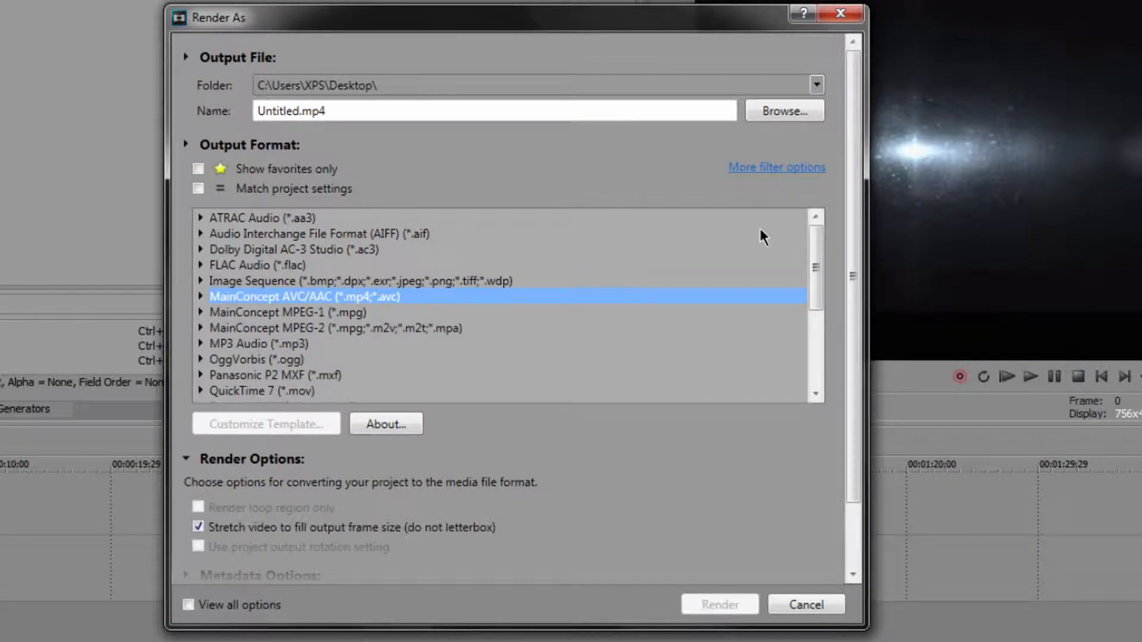
drag(814, 263, 275, 328)
click(355, 249)
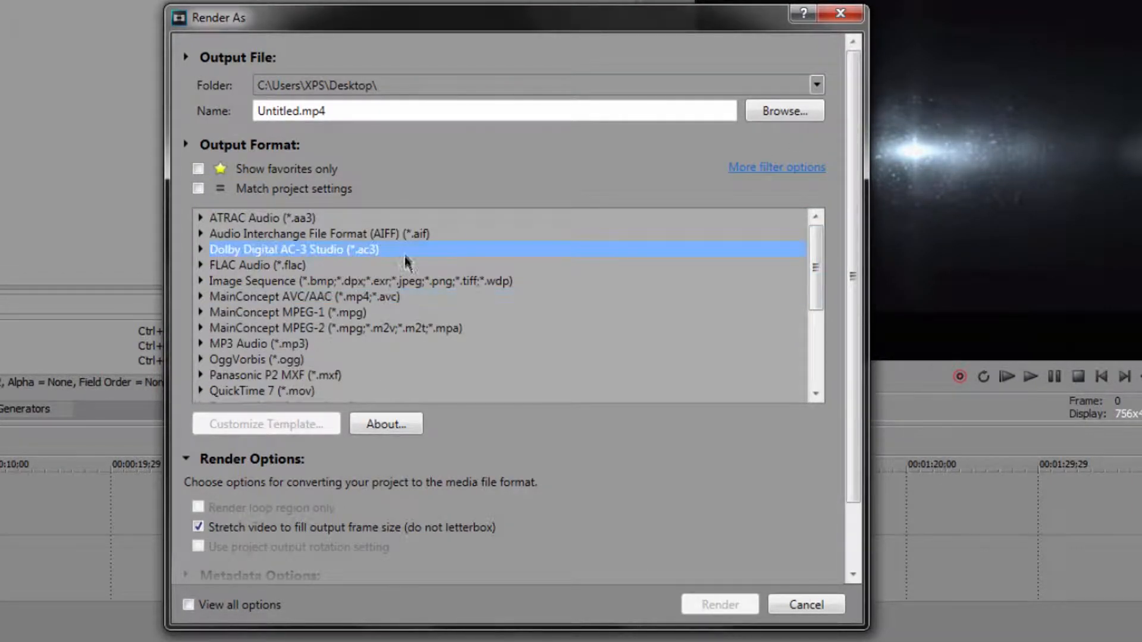
Examine the customization settings of the Internet HD 1080p template under MainConcept AVC/AAC, leaving them unedited
click(249, 298)
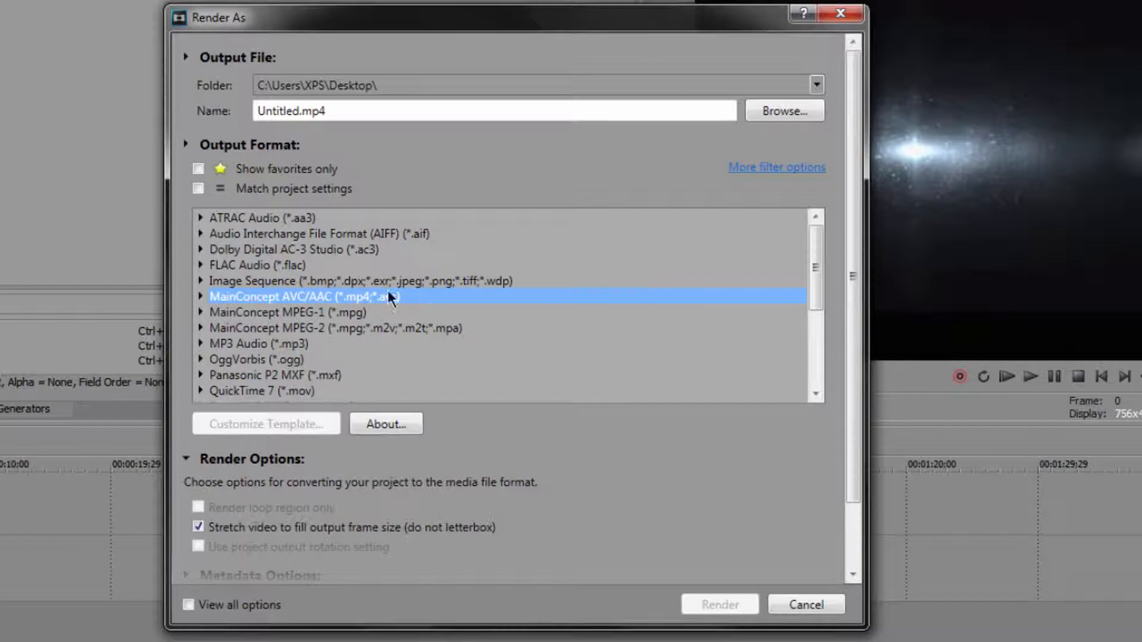
click(200, 296)
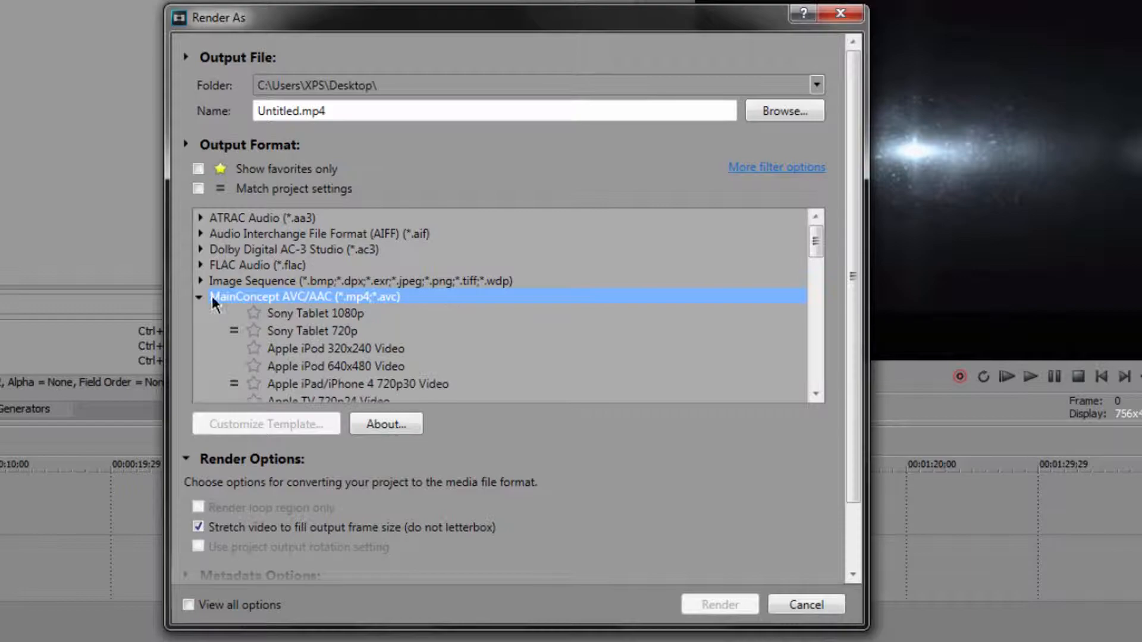
scroll(381, 314, down, 2)
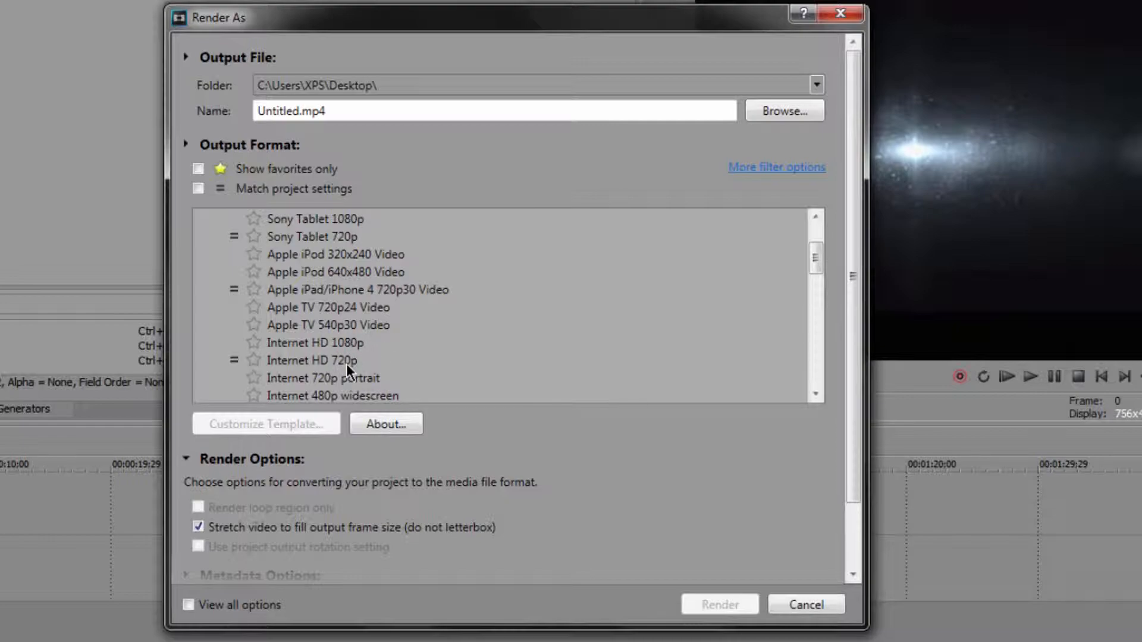
click(292, 345)
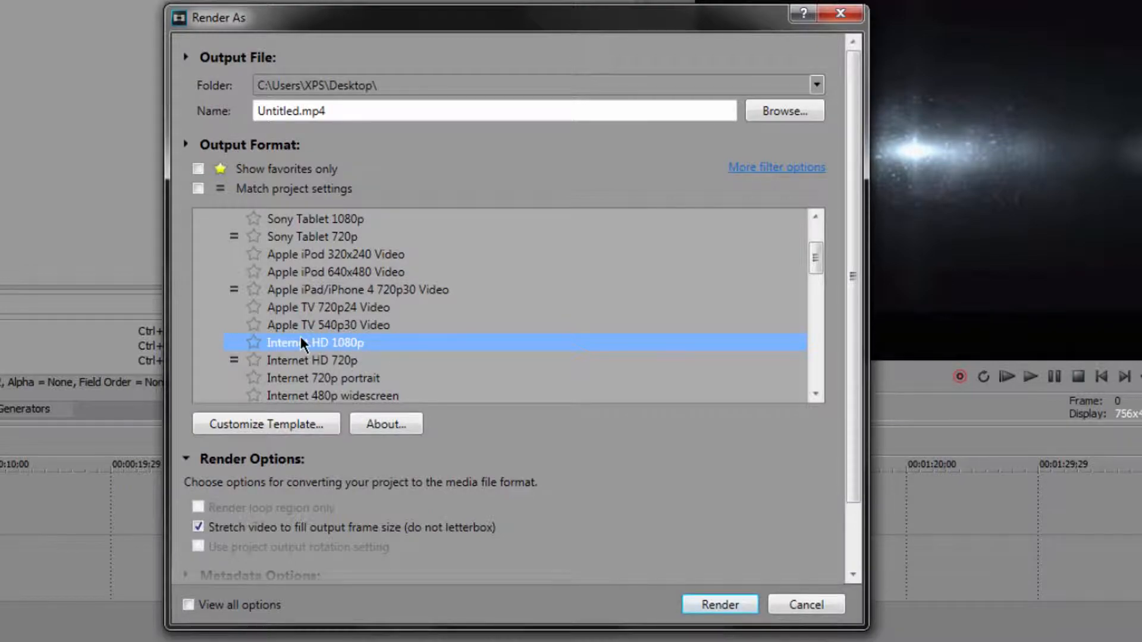
click(287, 425)
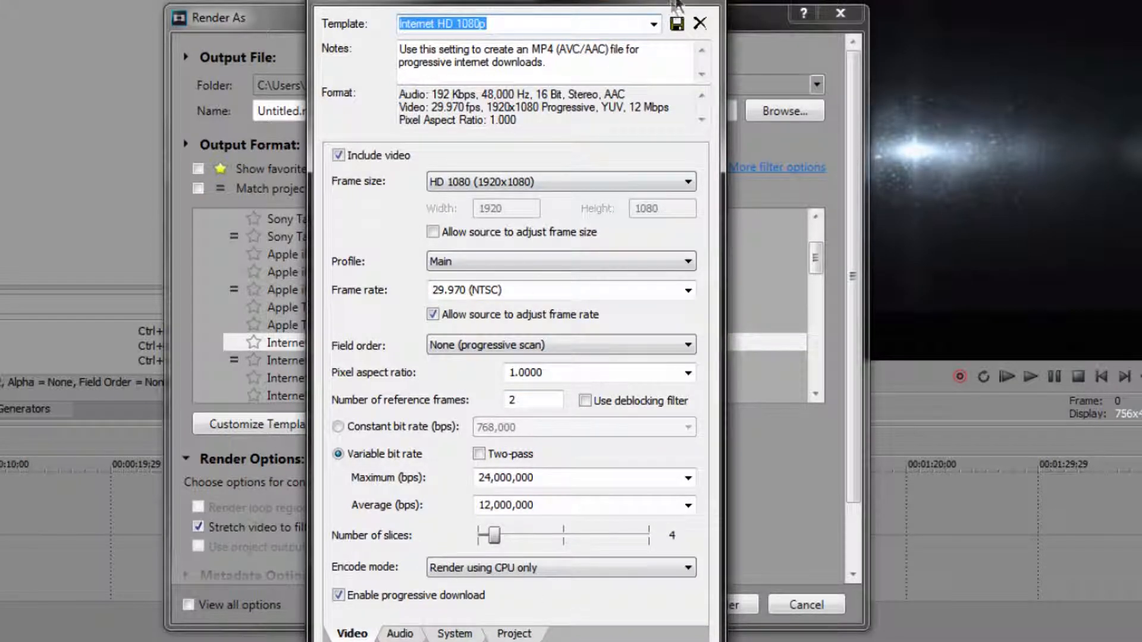
click(699, 23)
Show favorite templates only and examine the settings of Internet HD 1080p YouTube GoPro 60fps
click(198, 169)
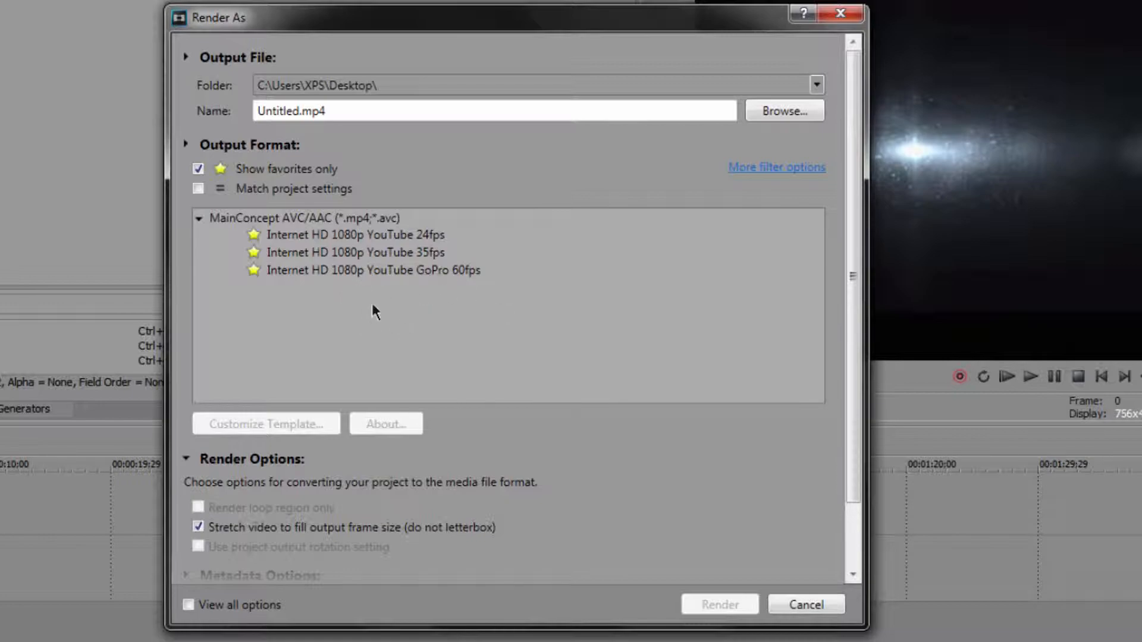
click(345, 236)
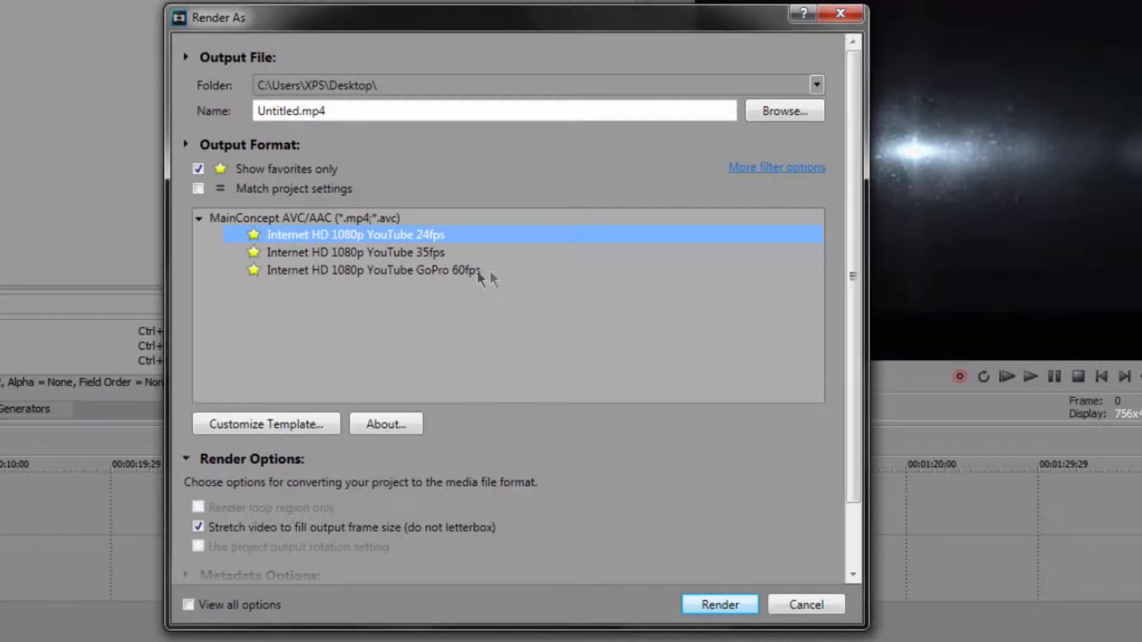
click(462, 270)
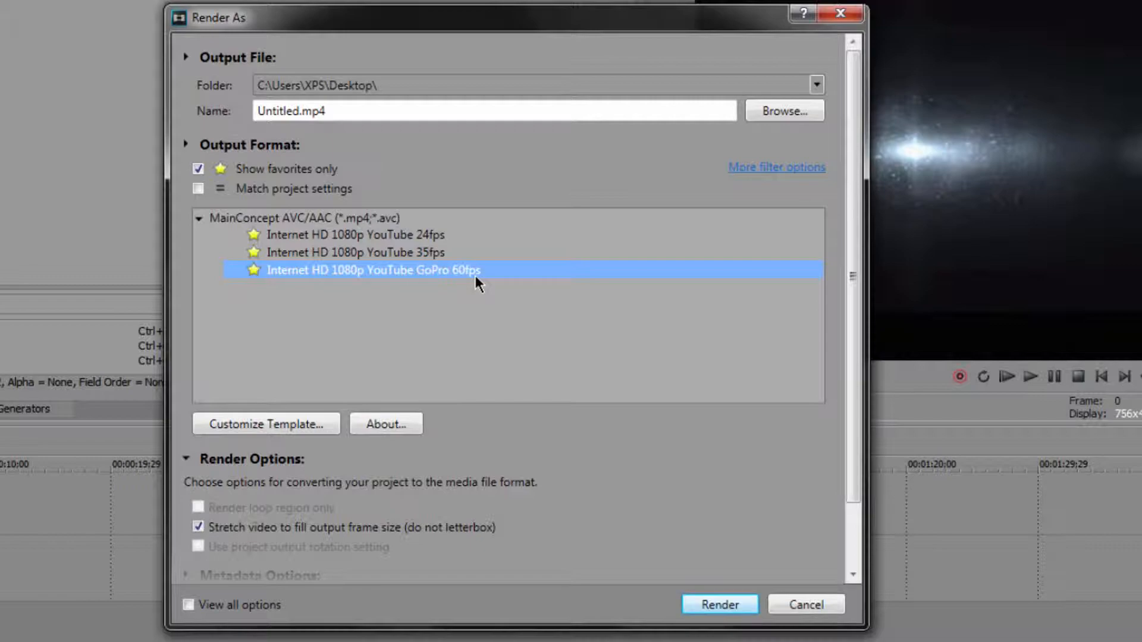
click(359, 255)
click(441, 275)
click(317, 421)
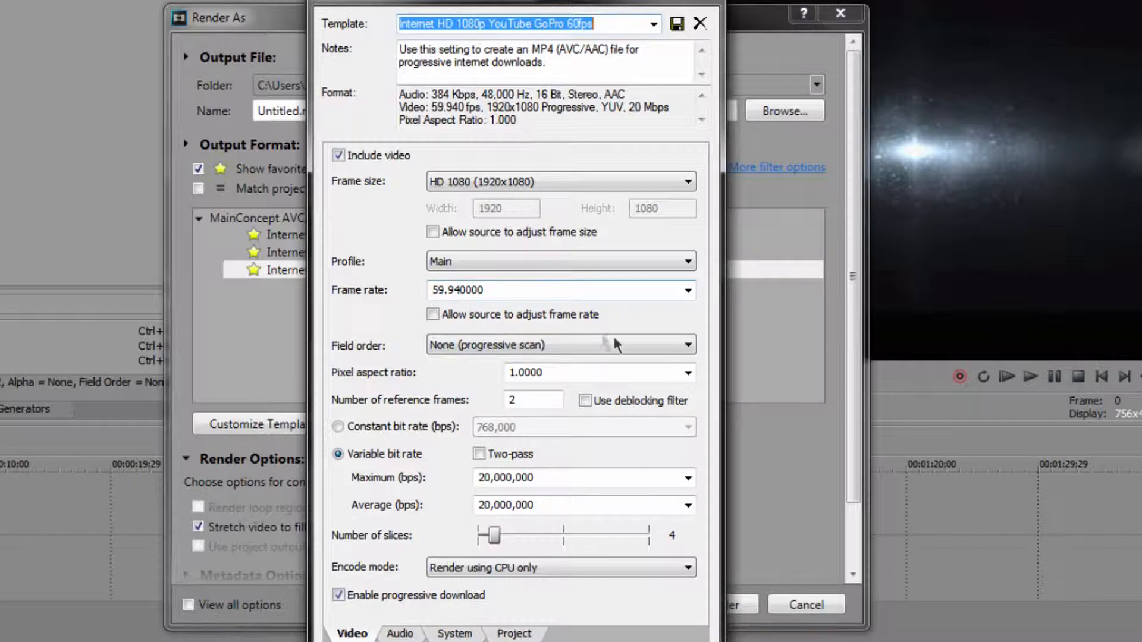
click(700, 24)
Open the Internet HD 1080p YouTube 35fps template for customization and examine its frame size options
click(386, 255)
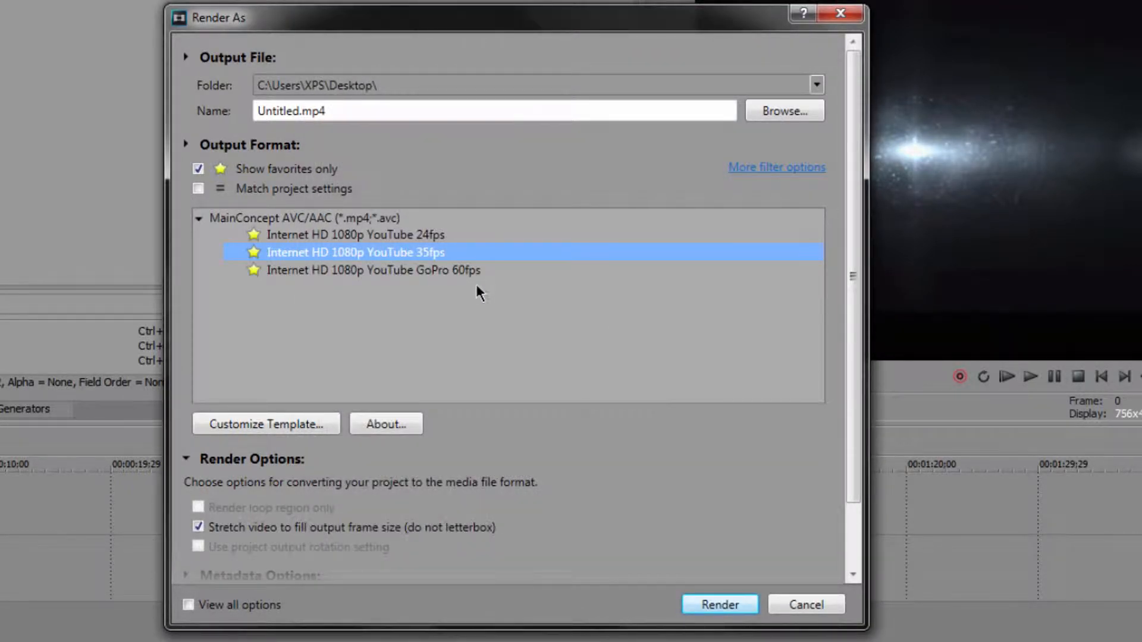
click(293, 424)
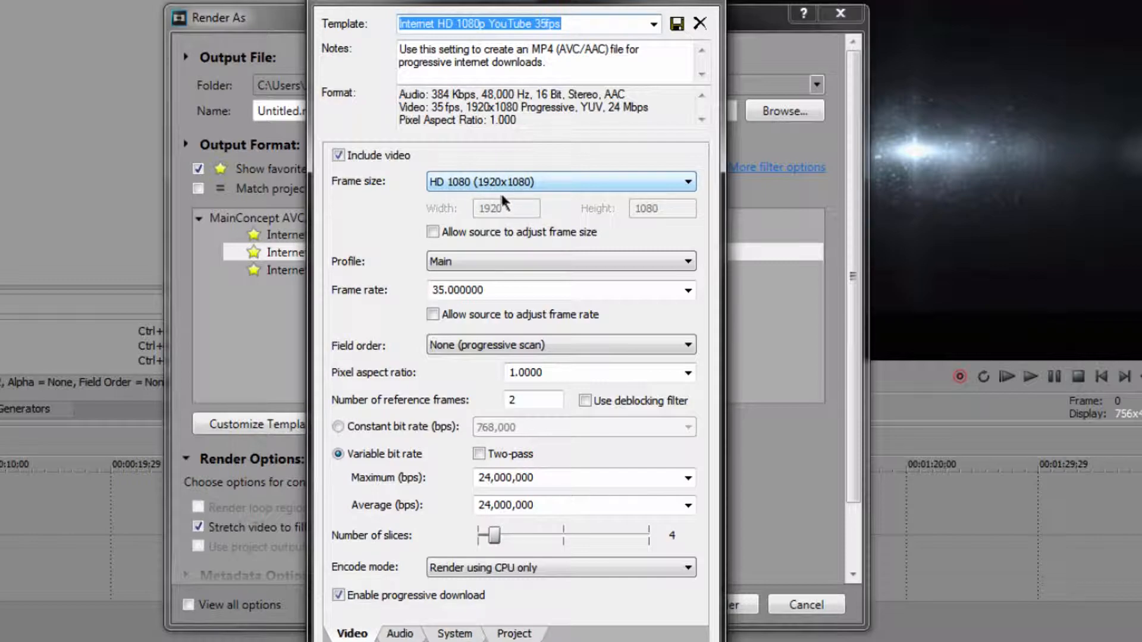
click(598, 176)
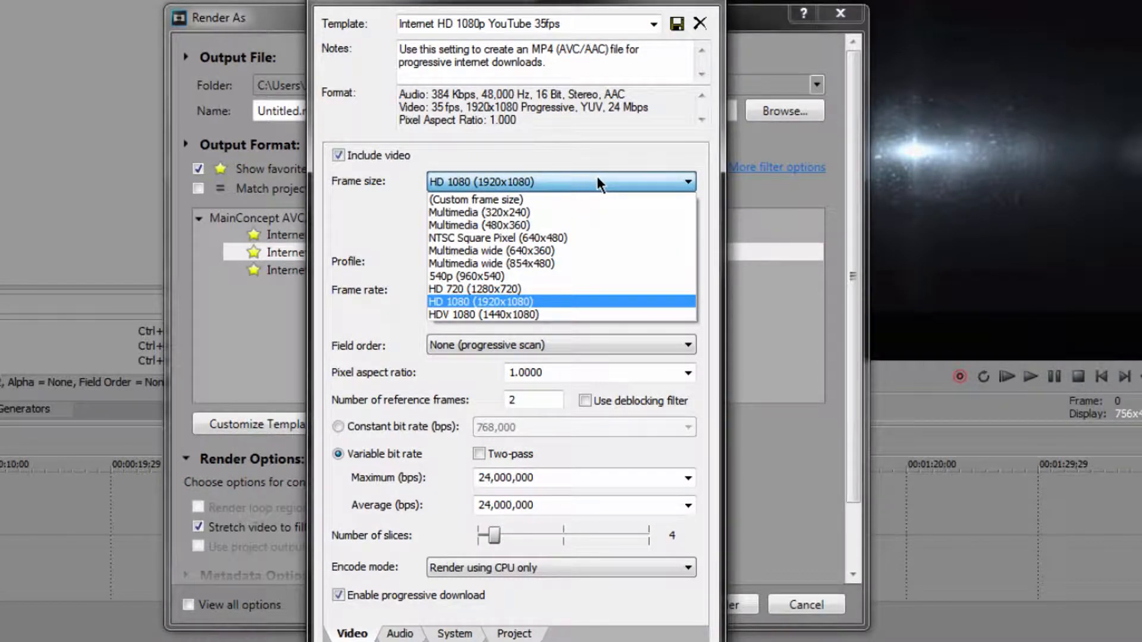
click(597, 177)
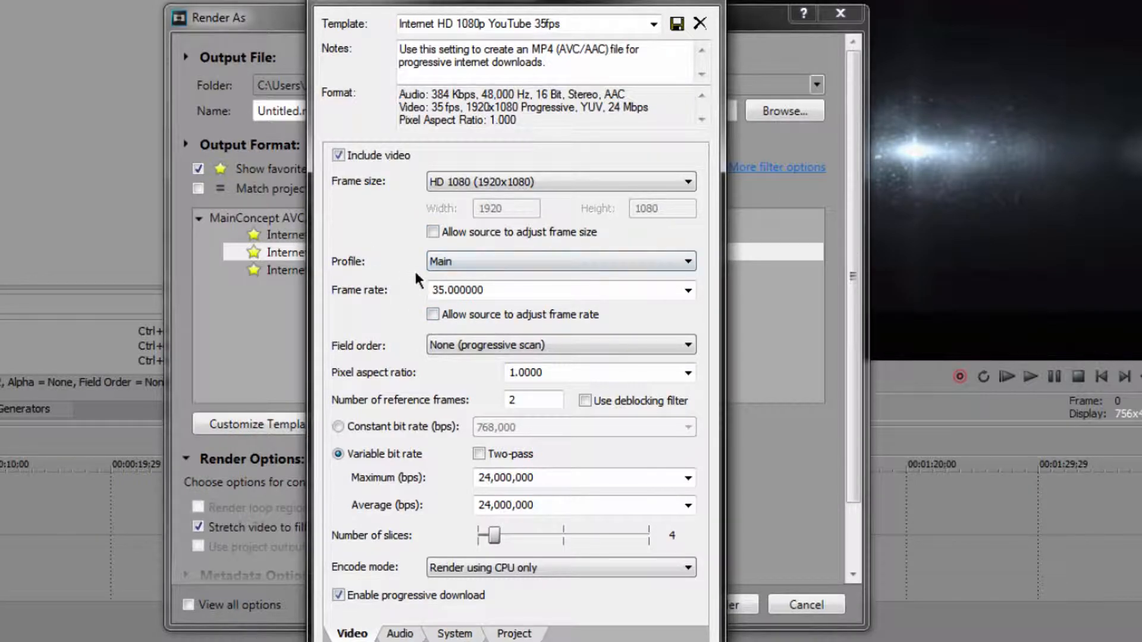
Review the template's profile options and choose Main
click(689, 261)
click(690, 262)
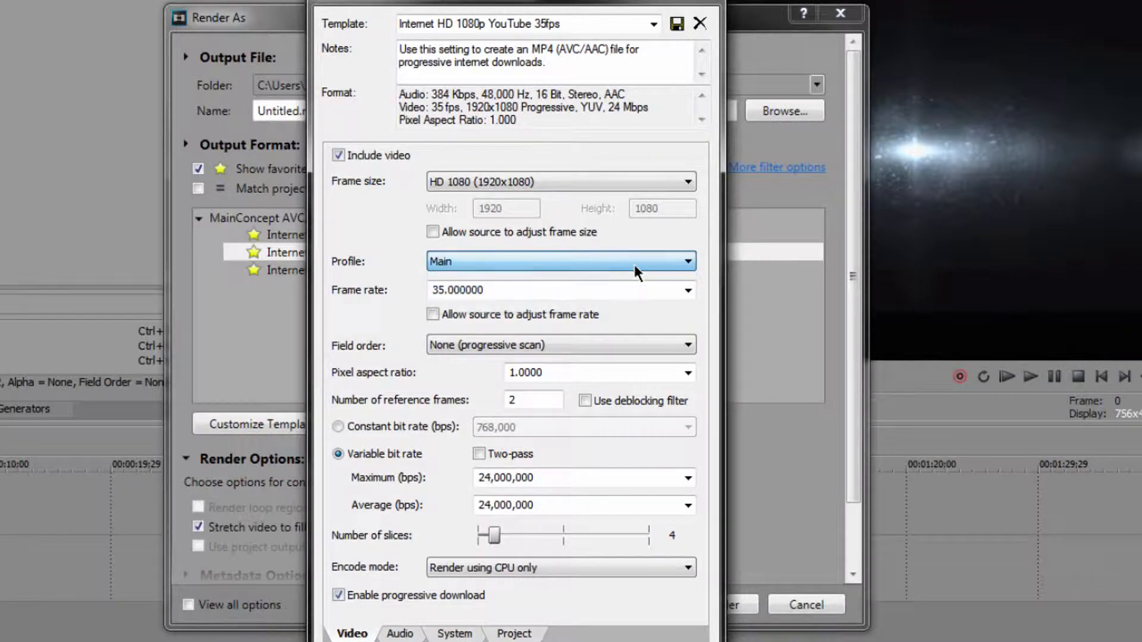
click(690, 261)
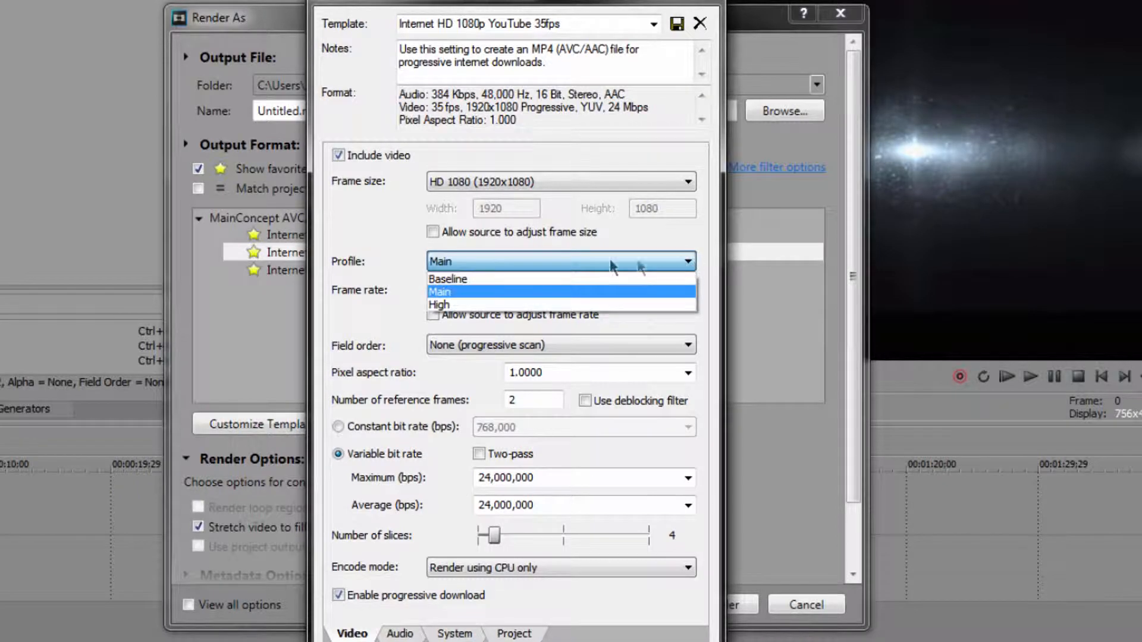
click(394, 265)
click(535, 262)
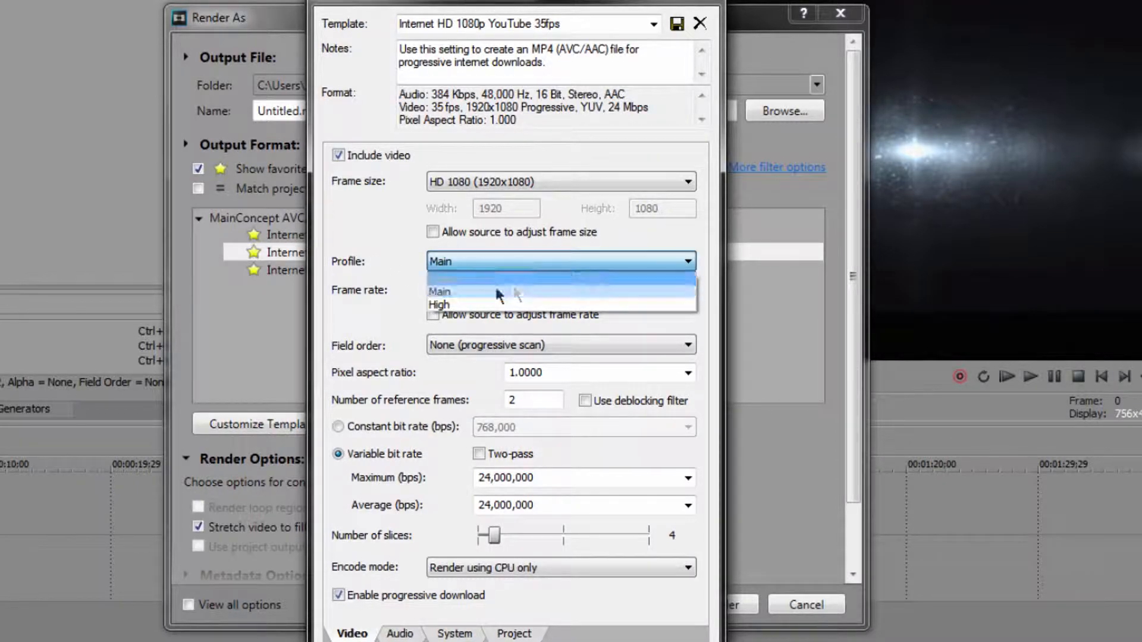
click(458, 292)
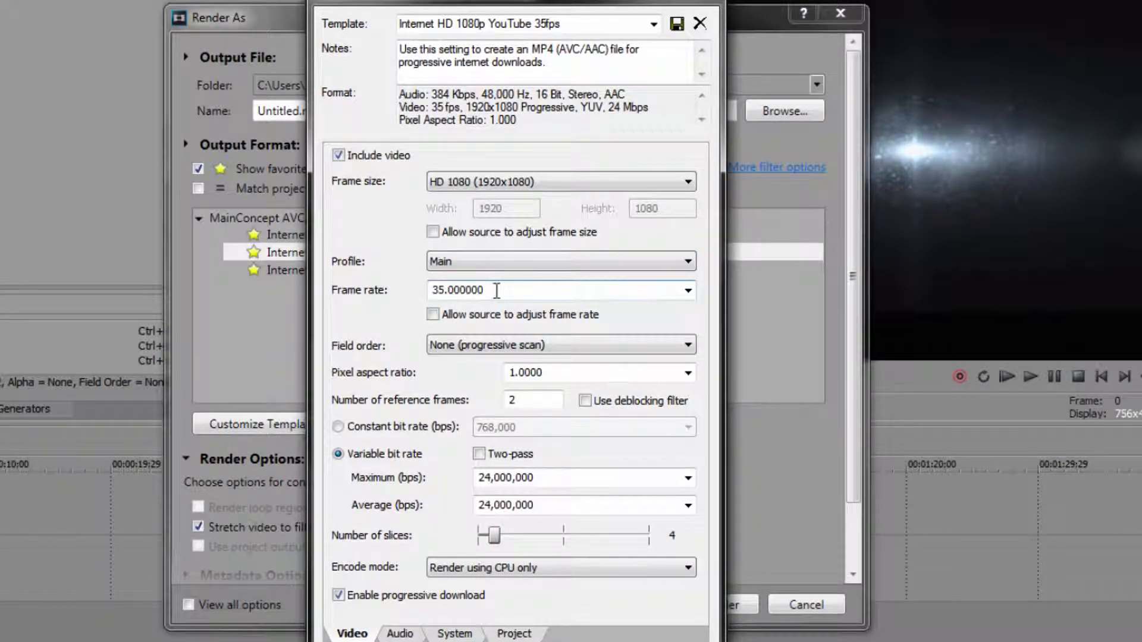
Examine the template's frame rate, field order and pixel aspect ratio options, leaving the frame rate at 35.000000
click(688, 292)
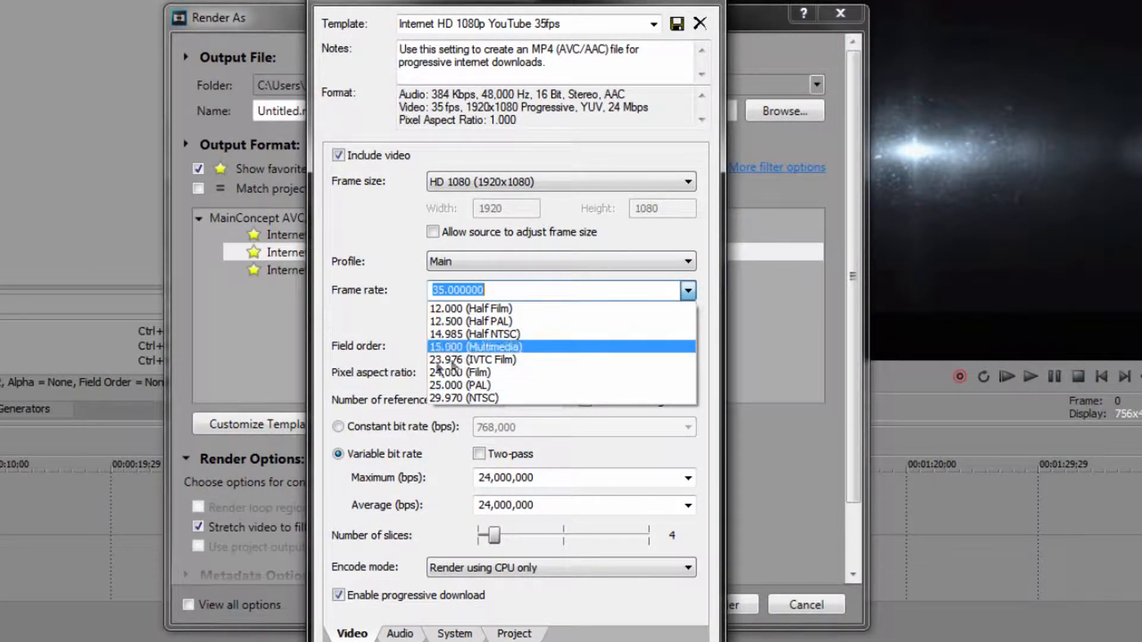
click(468, 291)
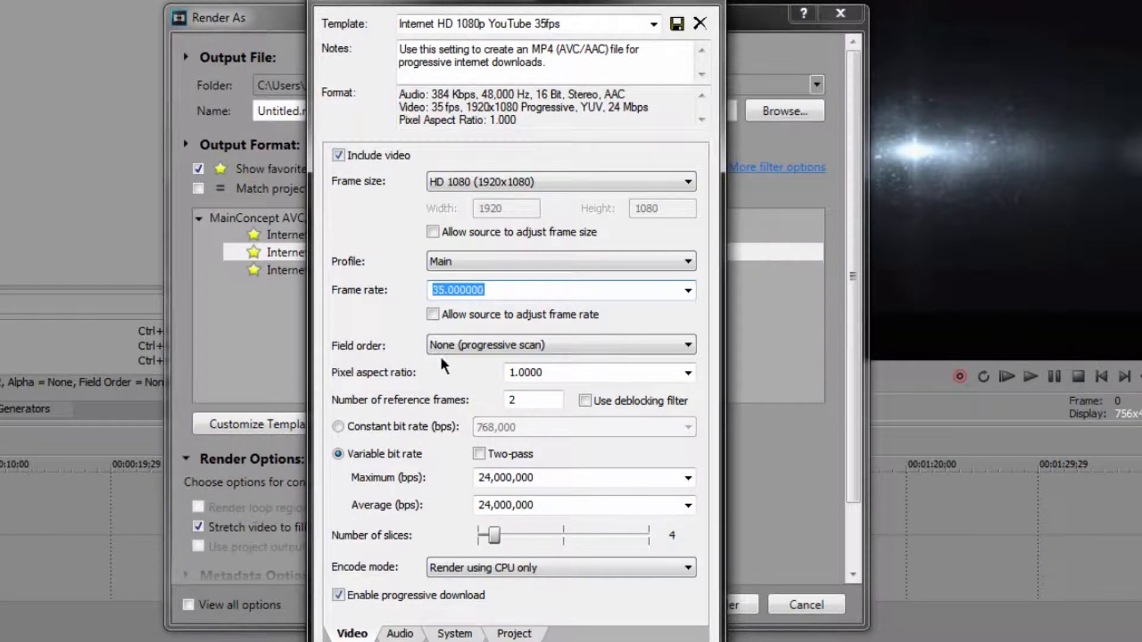
click(593, 350)
click(596, 348)
click(539, 376)
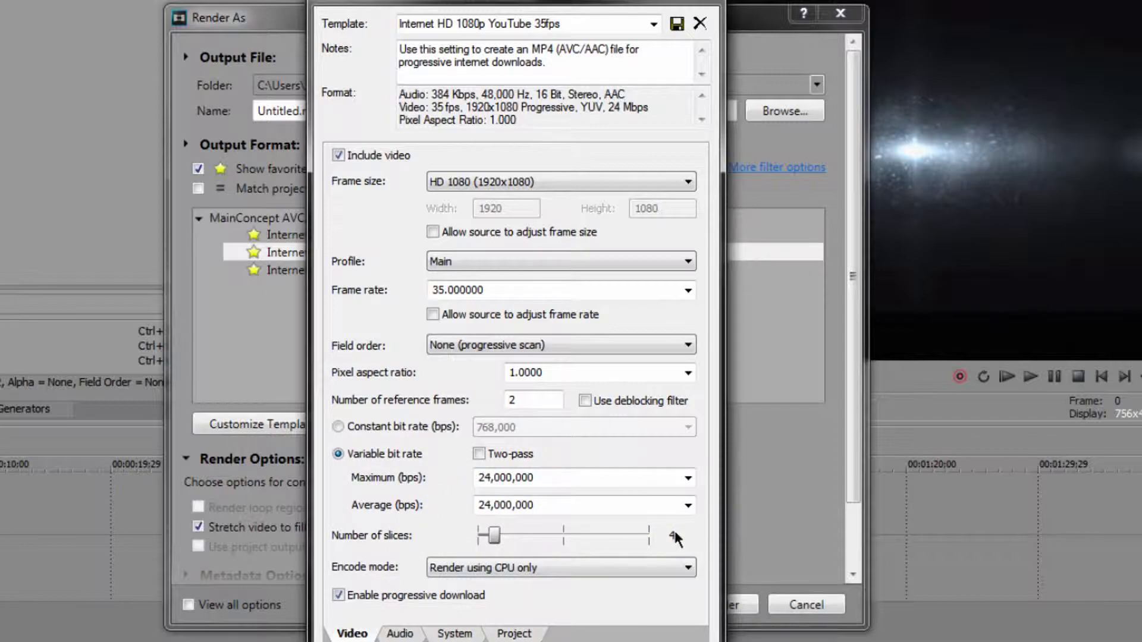
Examine the encode mode options for CPU, OpenCL and CUDA rendering, keeping Render using CPU only
click(461, 571)
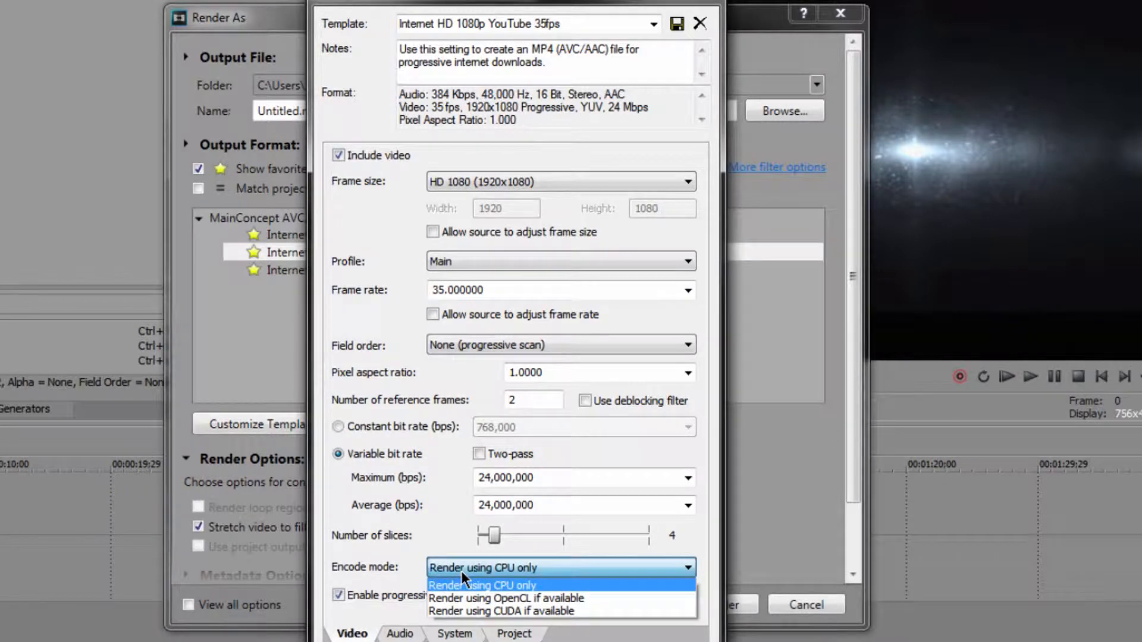
click(543, 578)
click(541, 570)
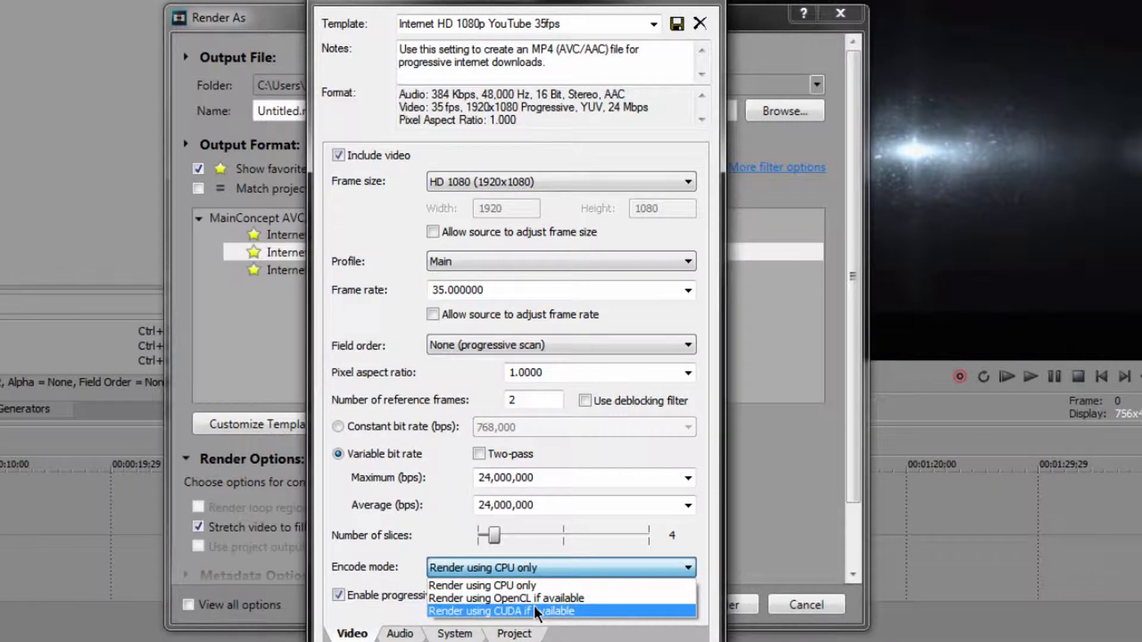
click(532, 569)
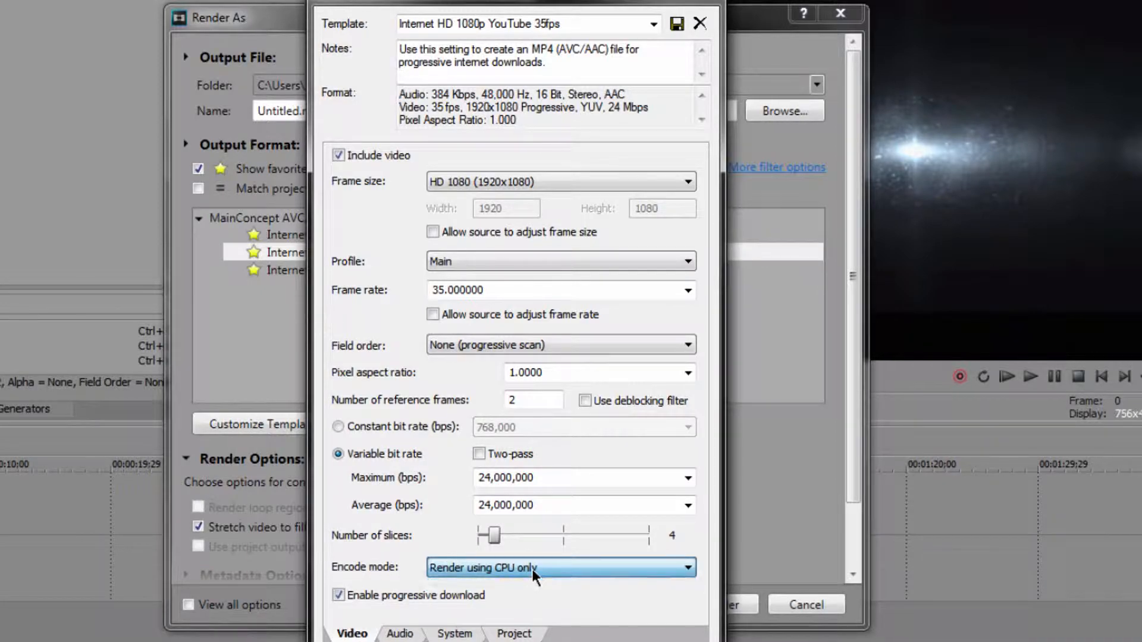
click(441, 569)
click(441, 570)
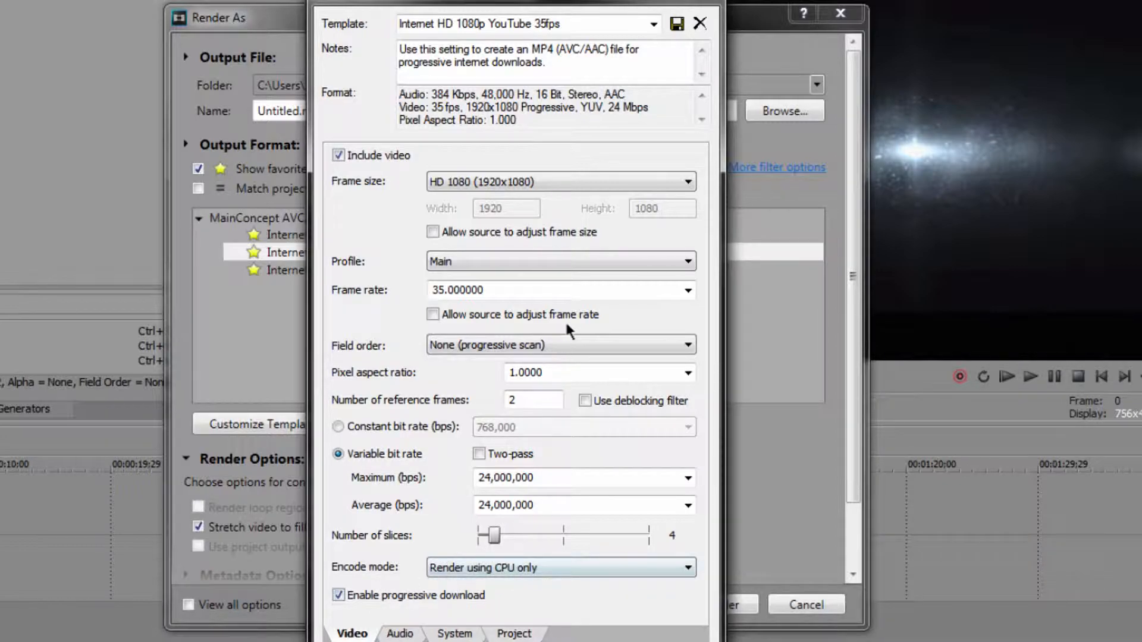
Examine the template's audio sample rate and bit rate options, keeping 48,000 Hz and 384,000 bps
click(400, 634)
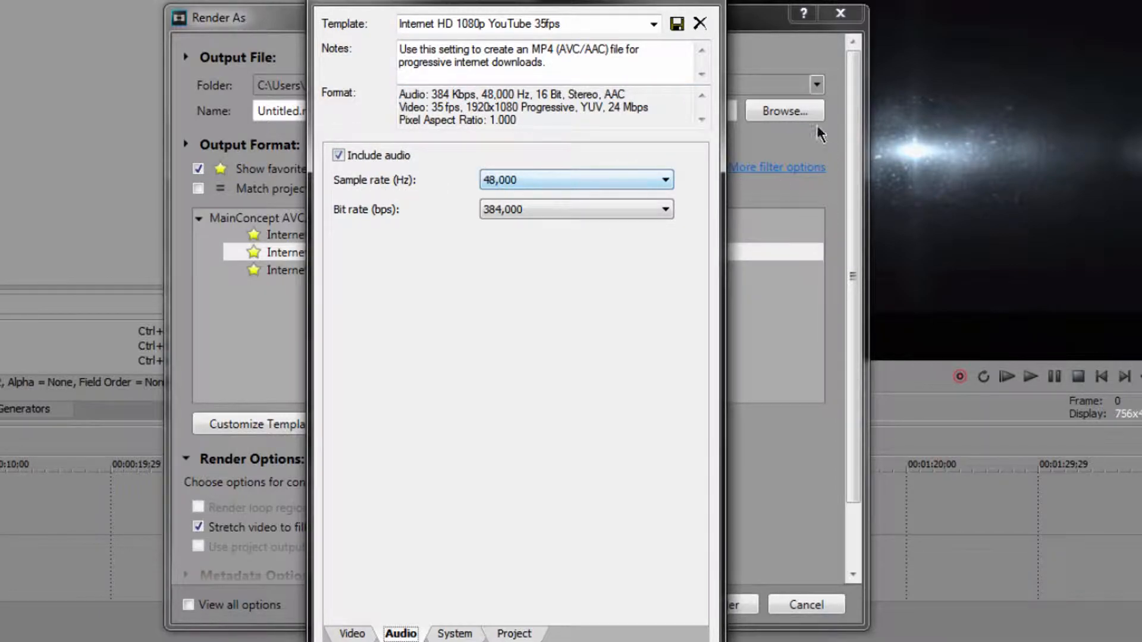
click(490, 182)
click(490, 182)
click(526, 178)
click(526, 179)
click(526, 178)
click(525, 179)
click(512, 211)
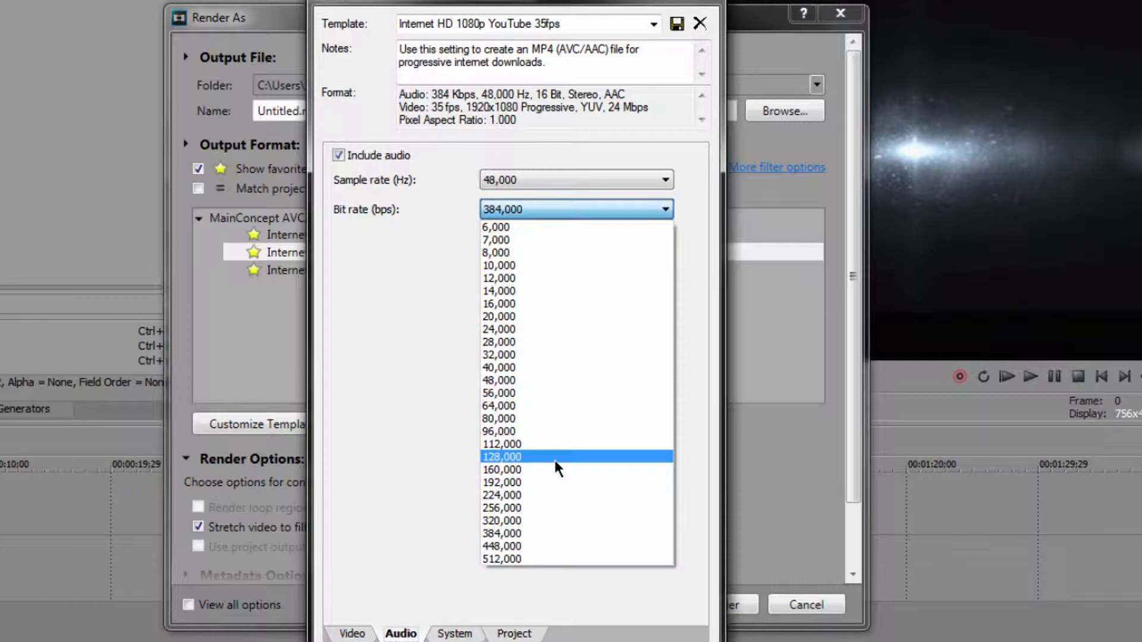
click(364, 360)
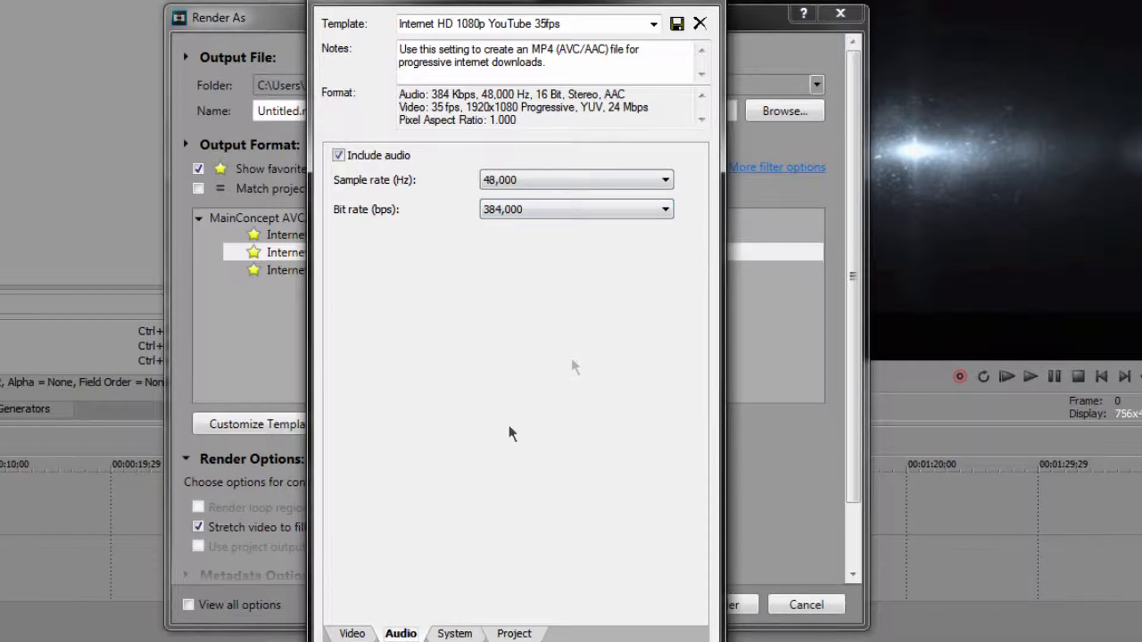
Check the template's system format, then compare the video rendering quality options and choose Best
click(452, 634)
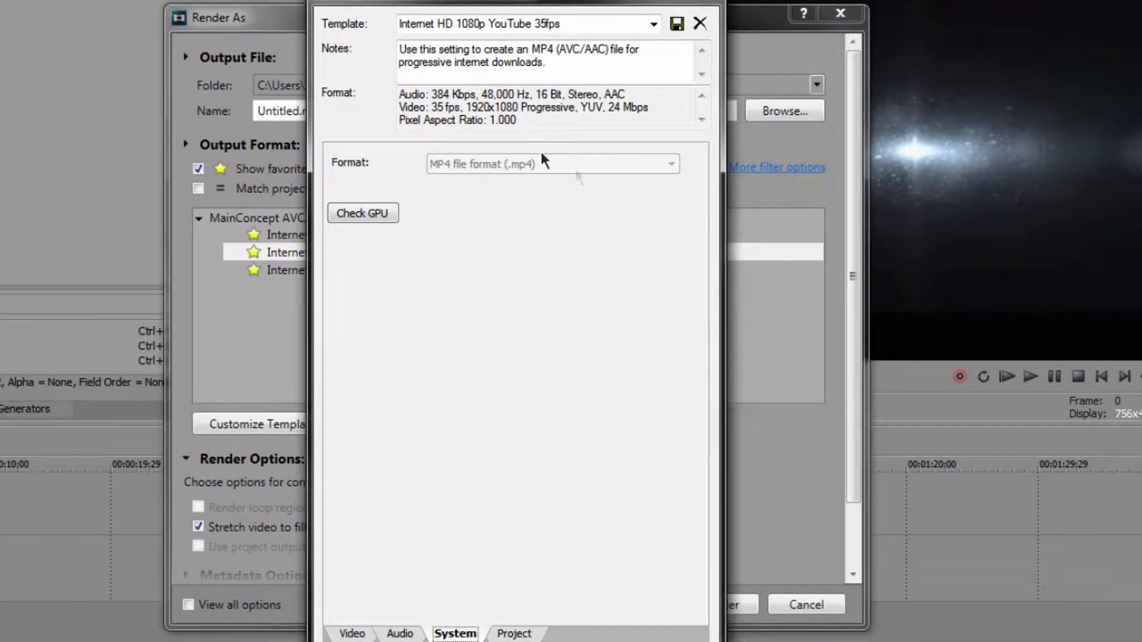
click(507, 633)
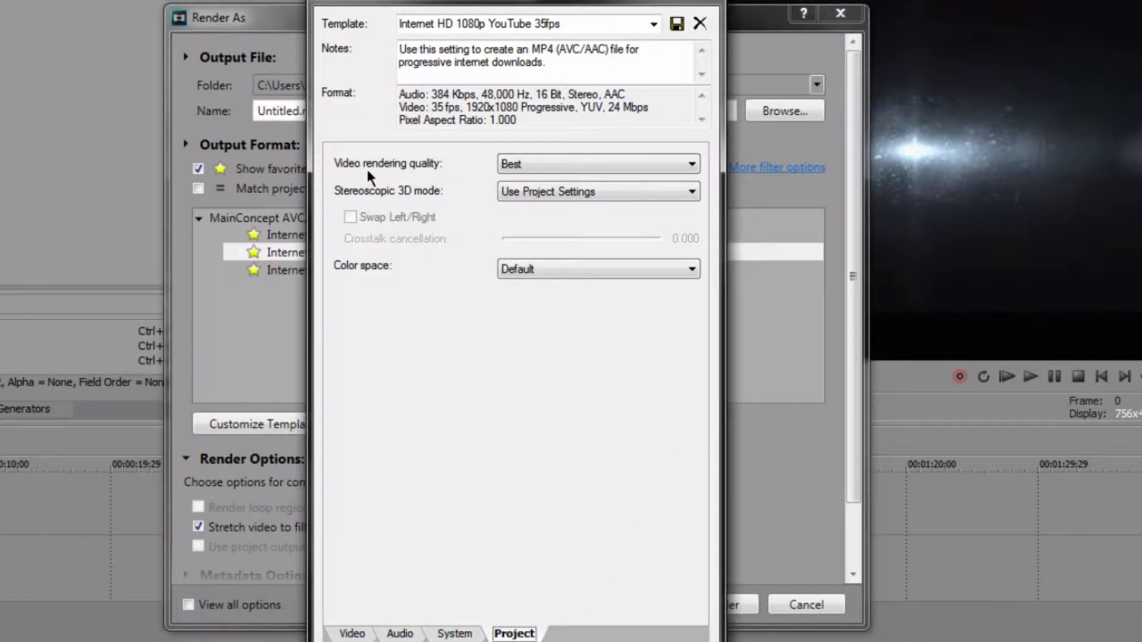
click(508, 168)
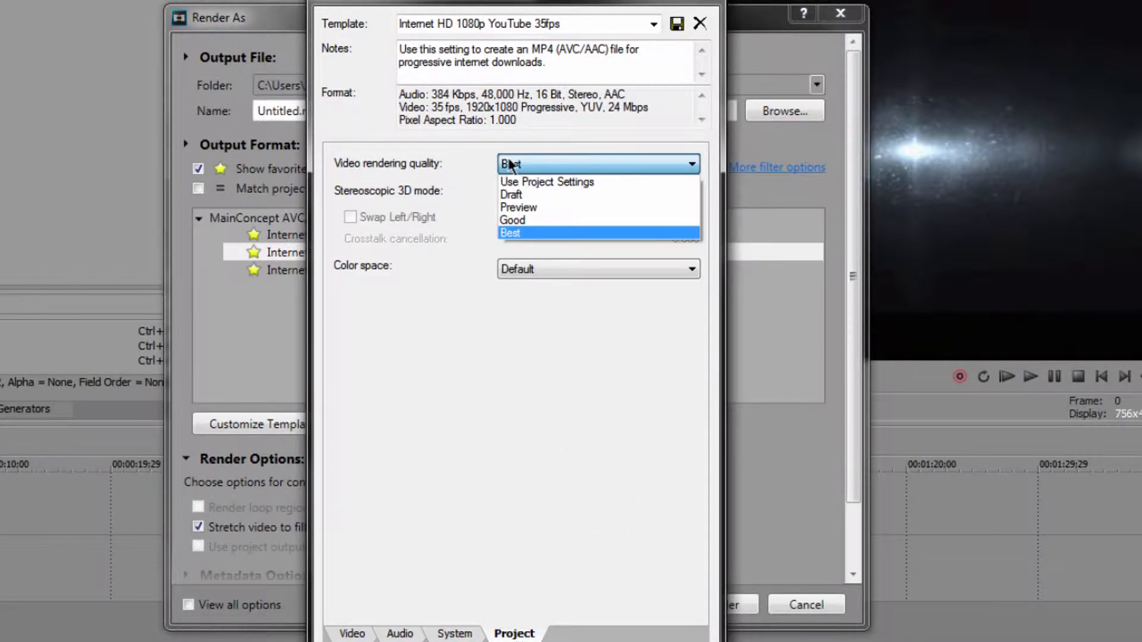
click(513, 220)
click(607, 167)
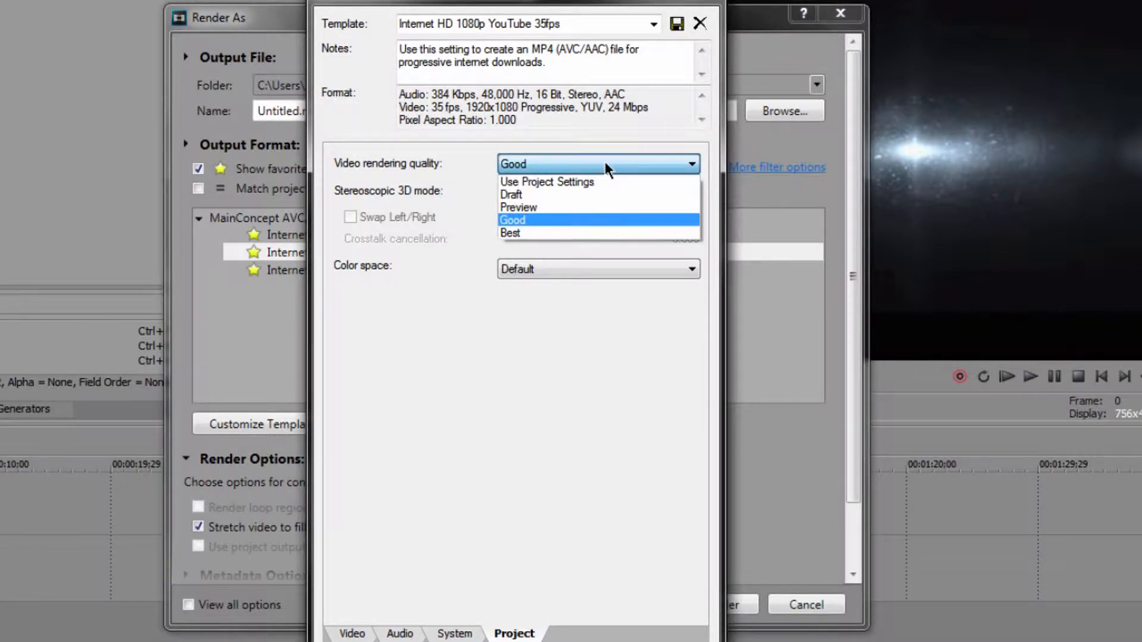
click(600, 181)
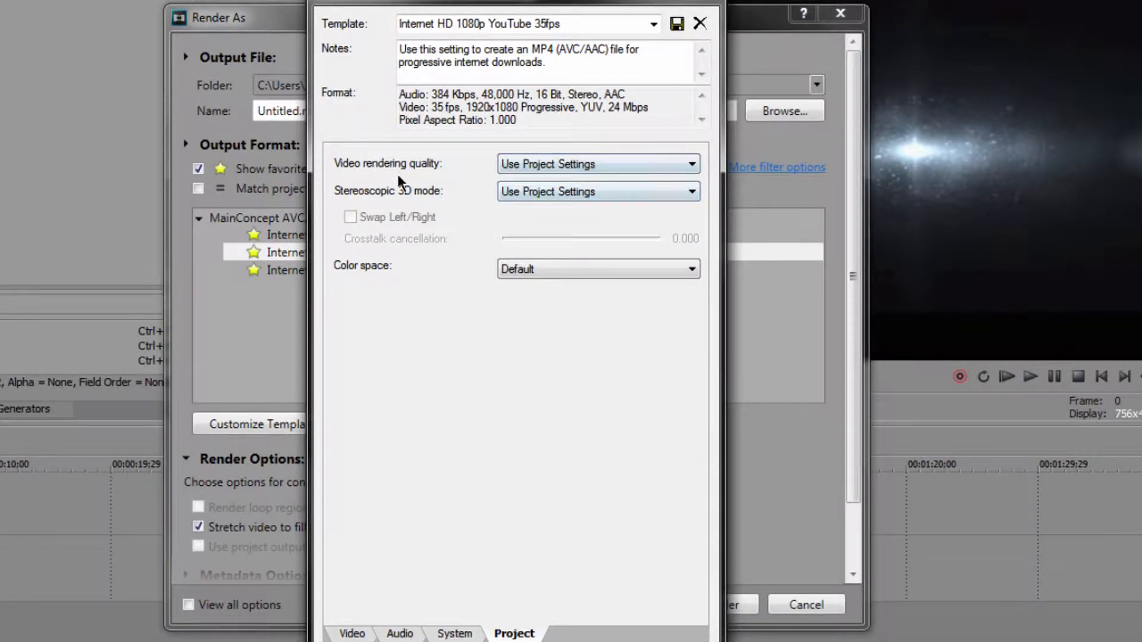
click(653, 172)
click(556, 232)
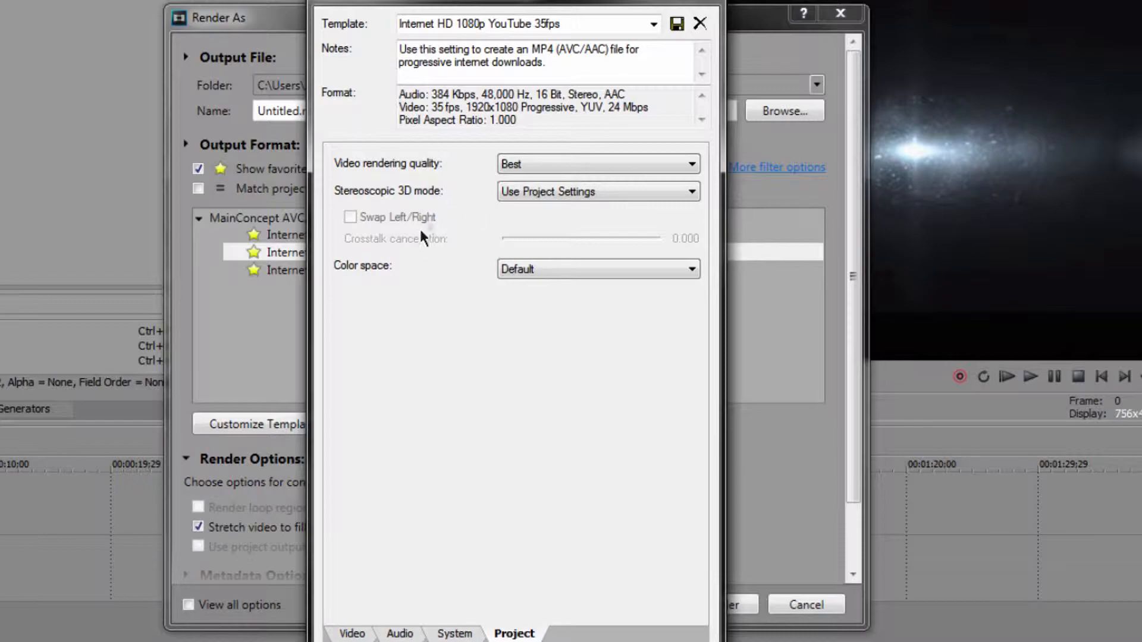
Review the color space options, keeping Default, and accept the customized template from its video settings
click(516, 271)
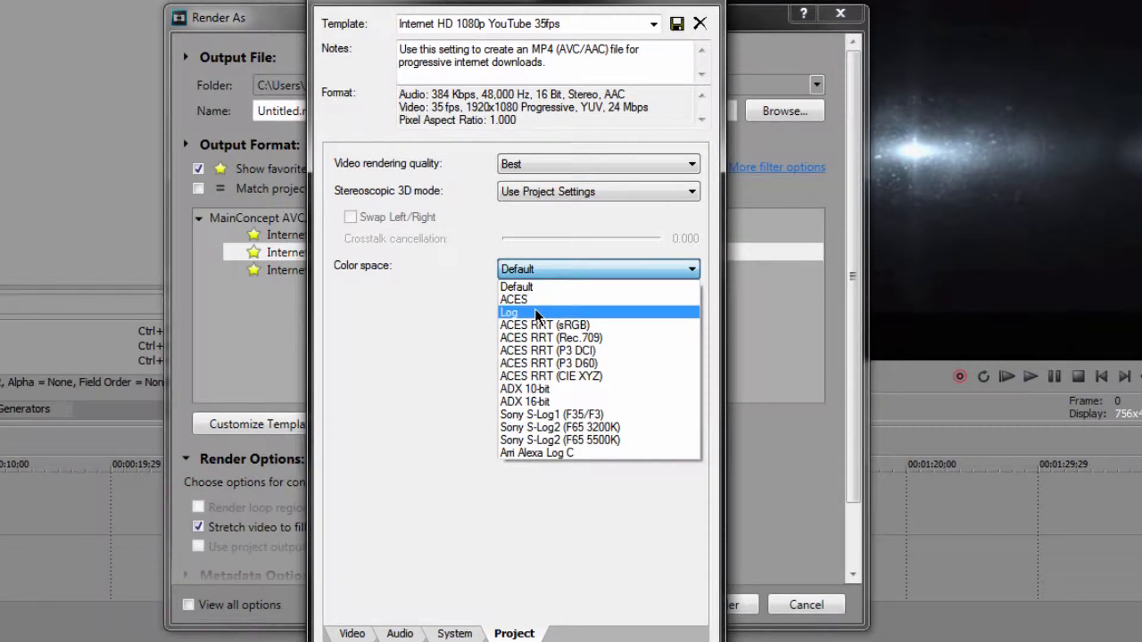
click(443, 312)
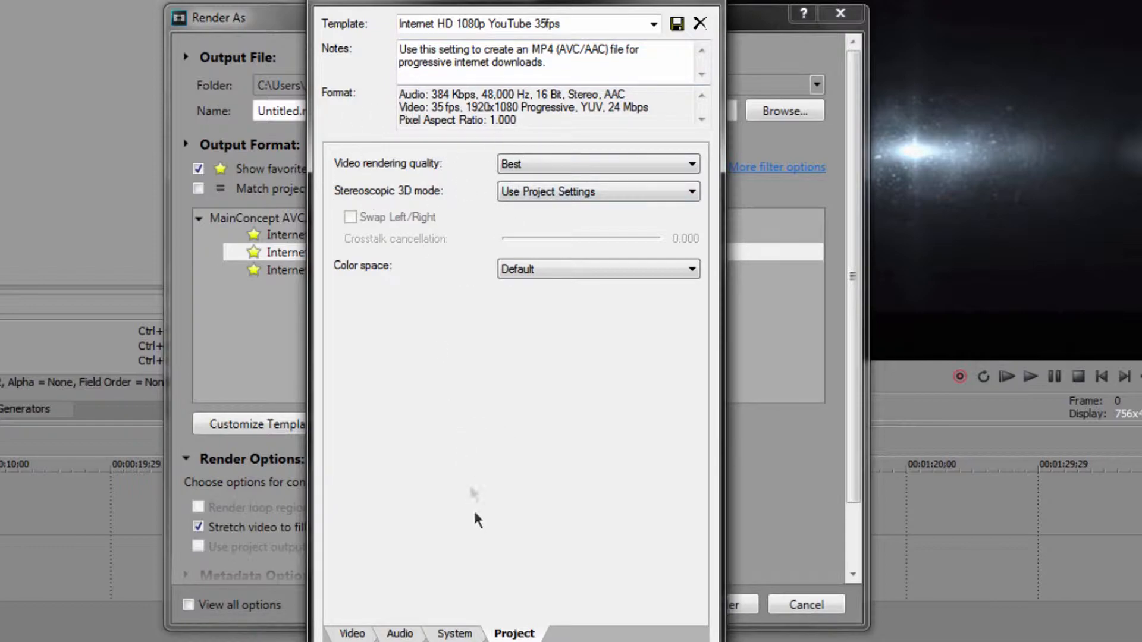
click(352, 633)
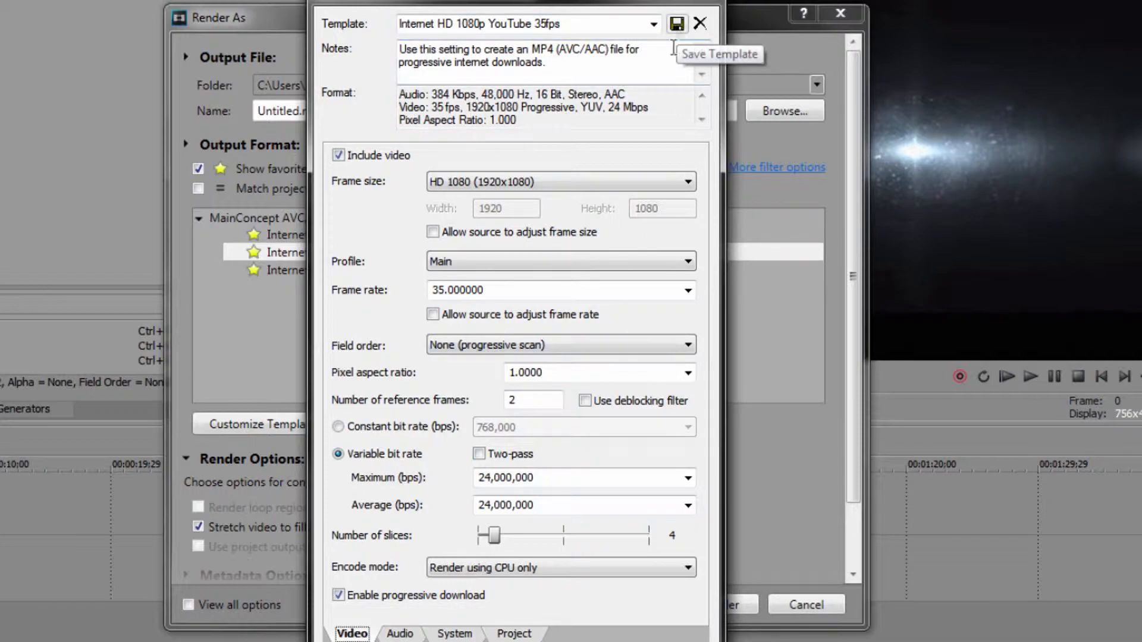
key(Return)
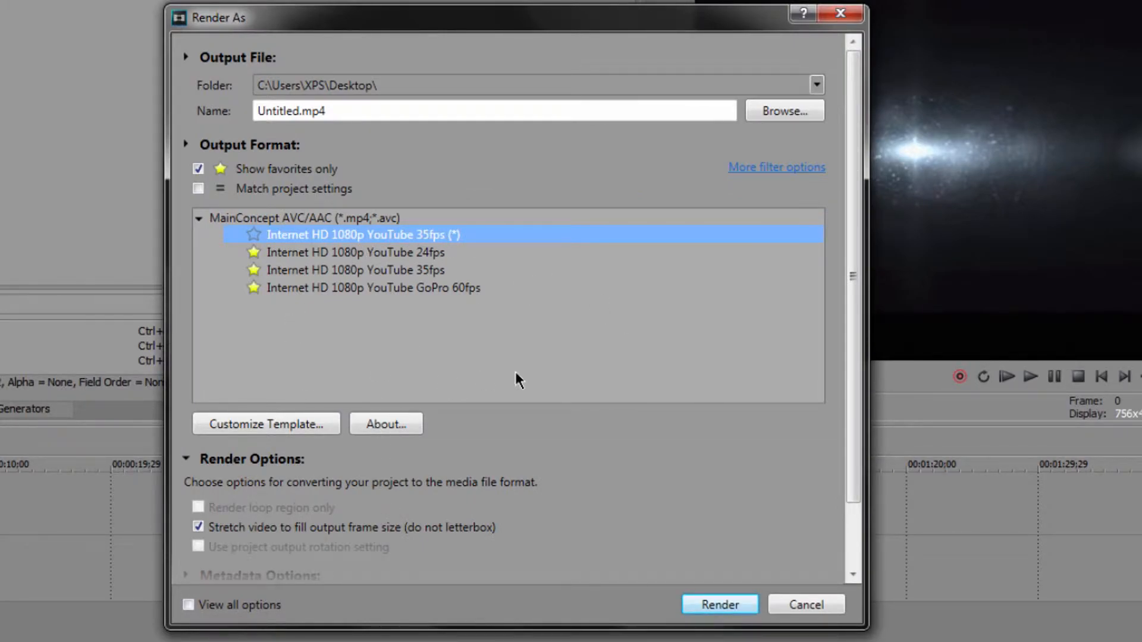
Examine the render and metadata options, then leave the Render As dialog without rendering
scroll(854, 425, down, 3)
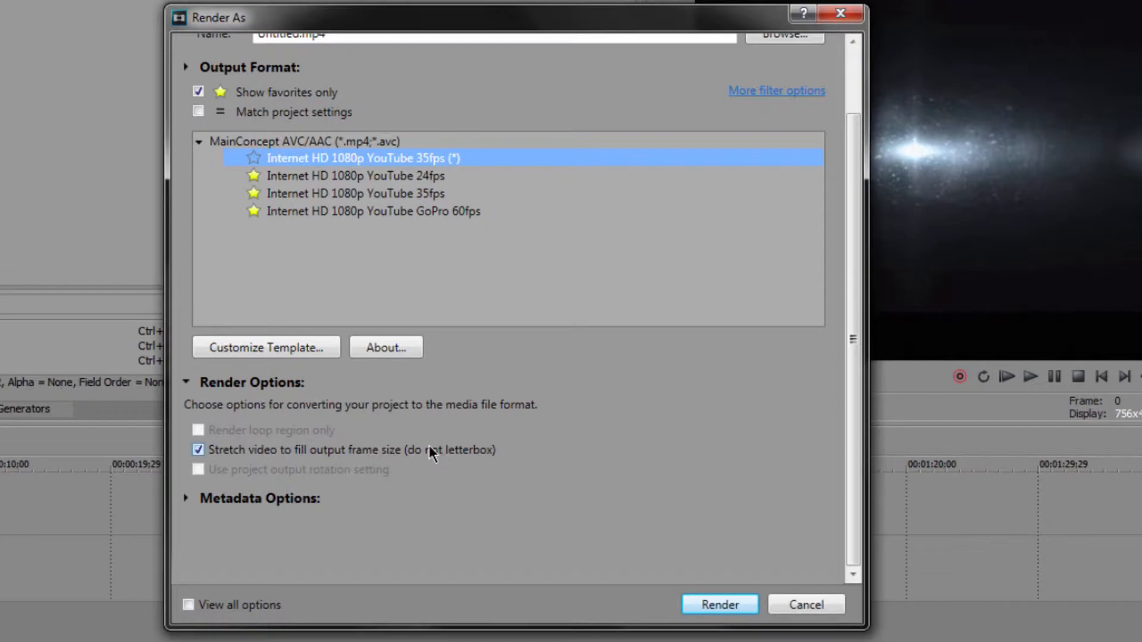
click(221, 504)
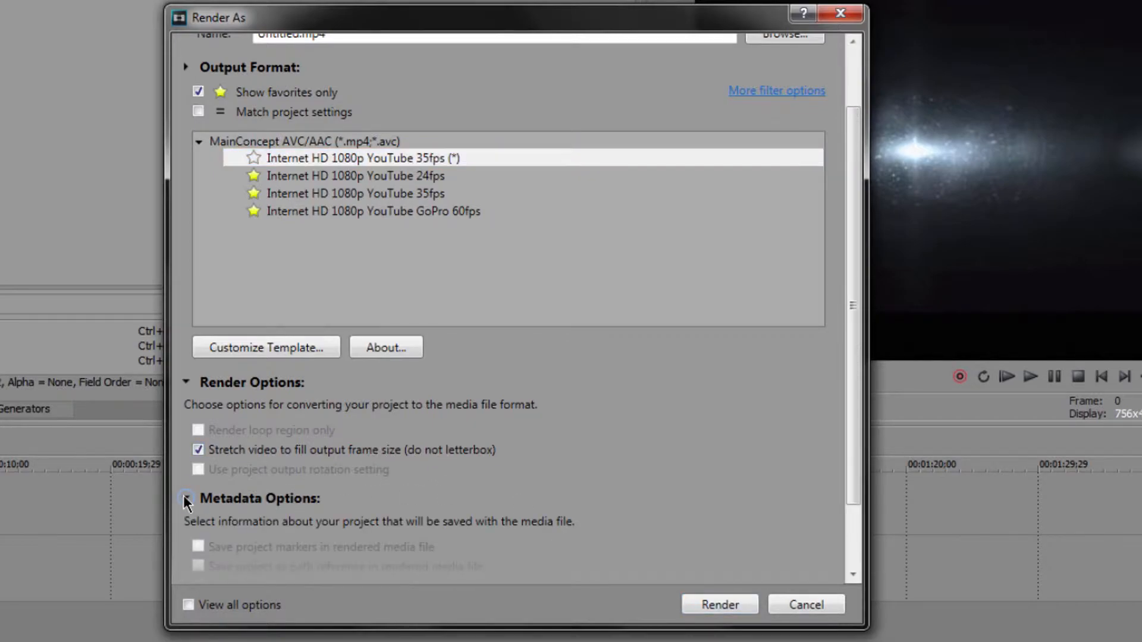
scroll(357, 514, down, 3)
scroll(314, 530, up, 5)
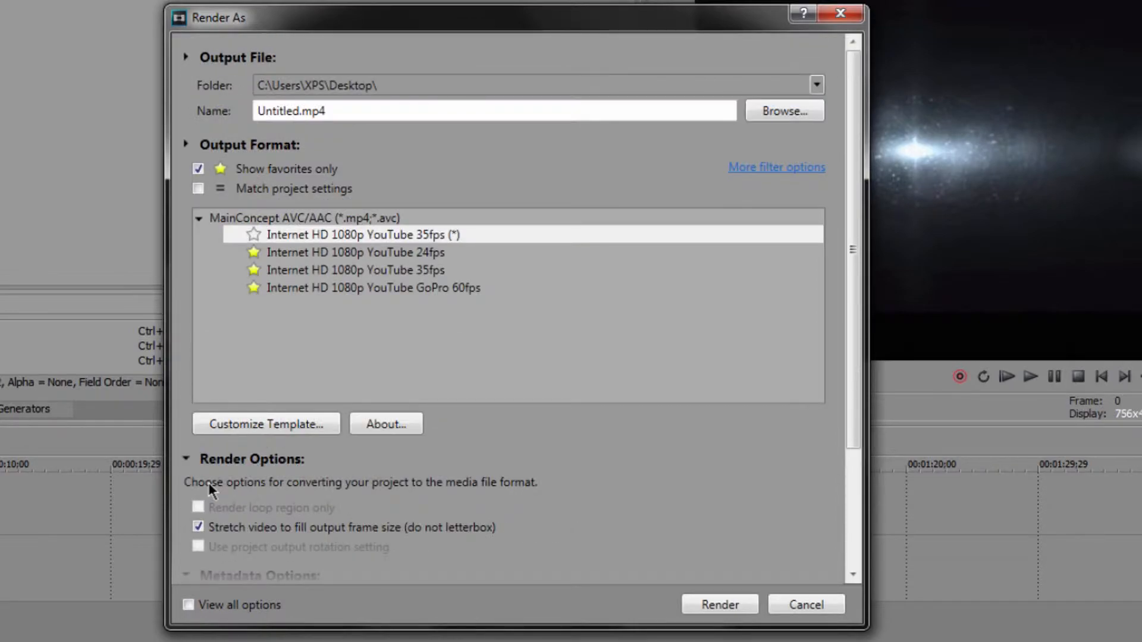
click(181, 569)
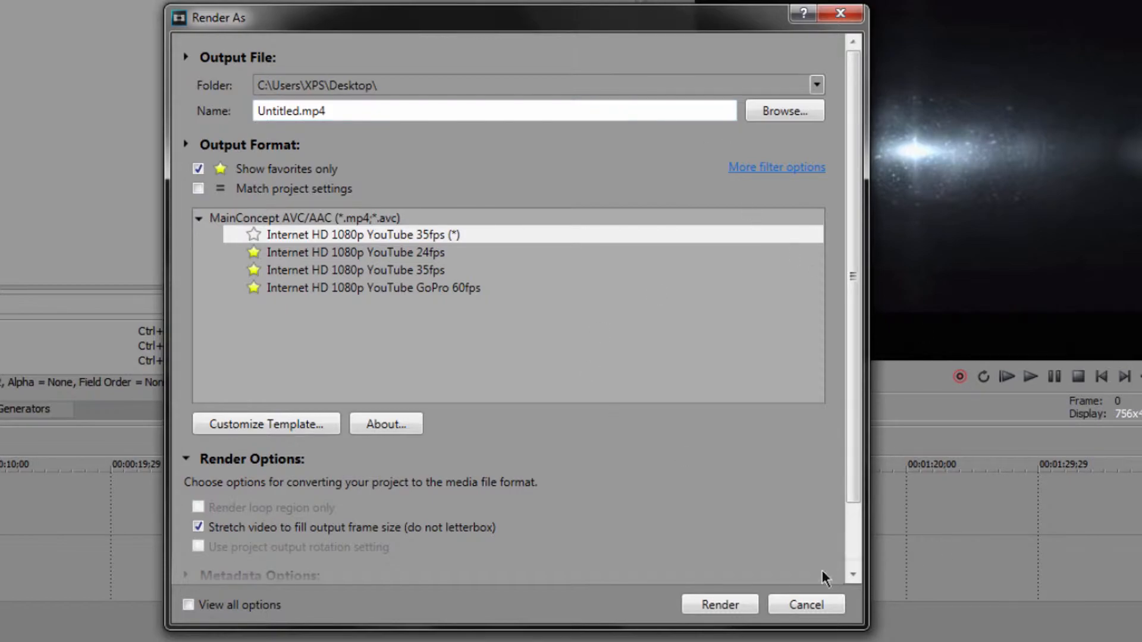
click(806, 605)
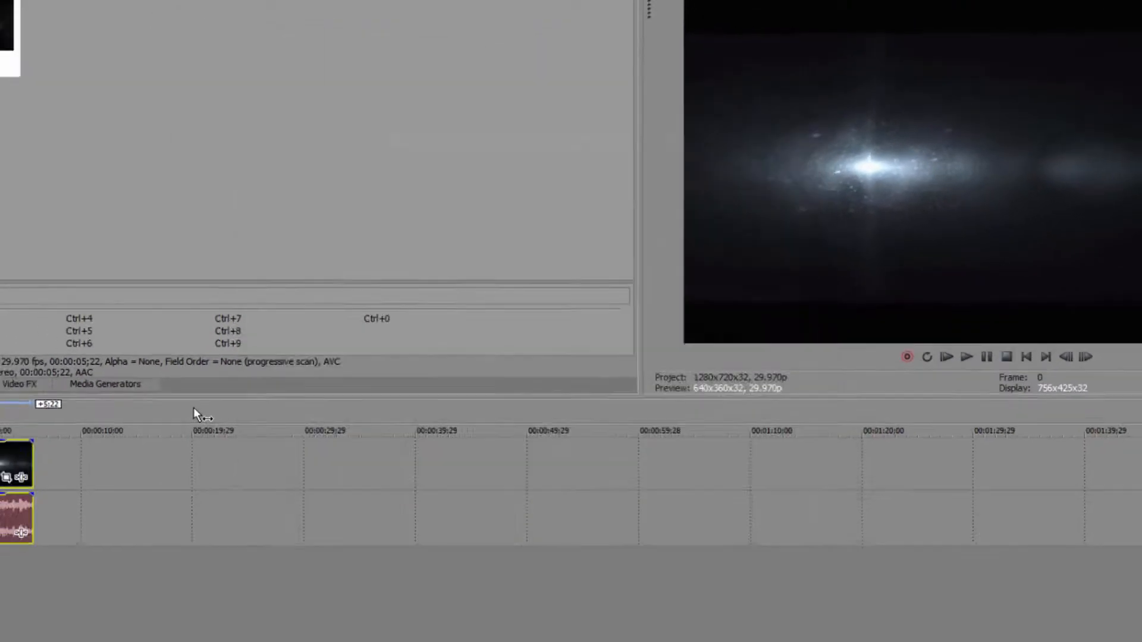